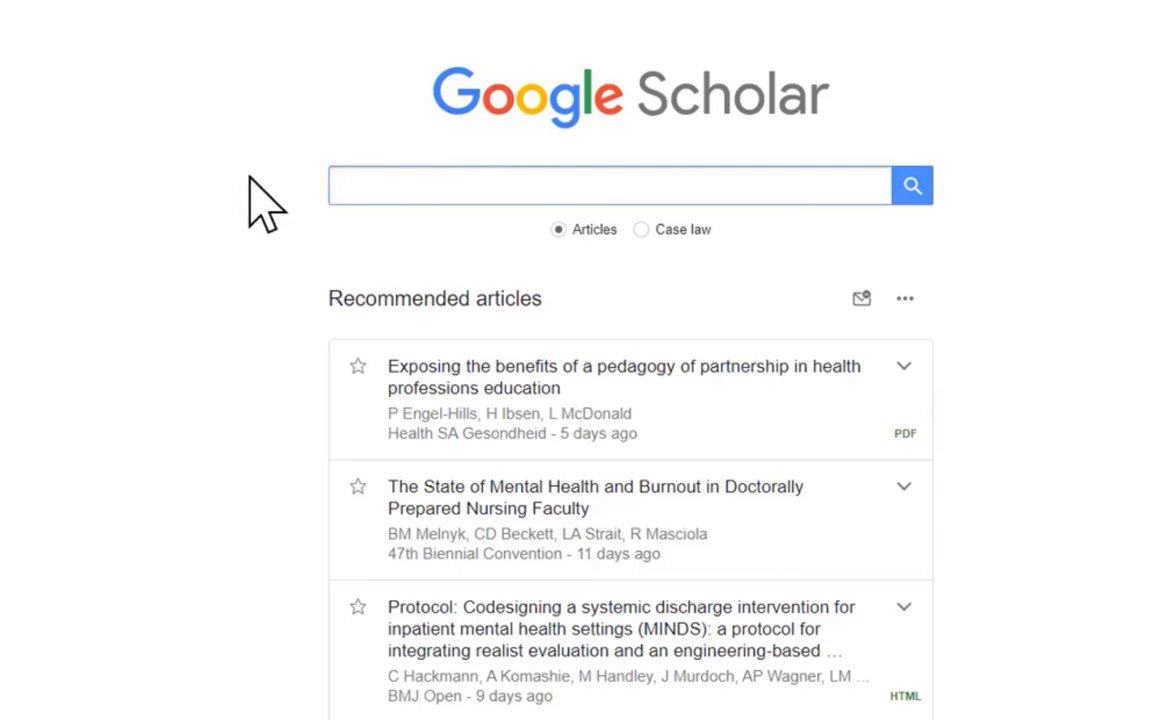
Search for articles on "social media and mental health" and limit the results to those published since 2023
{"action": "left_click", "coordinate": [362, 190]}
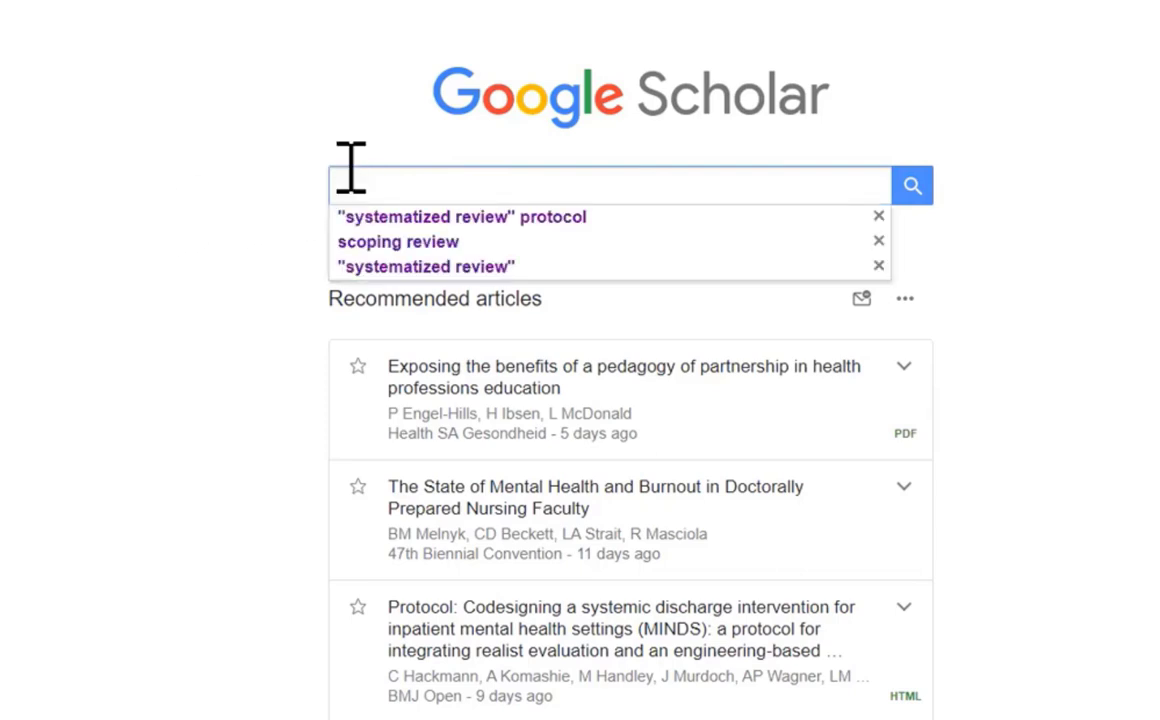
{"action": "type", "text": "social media and mental health"}
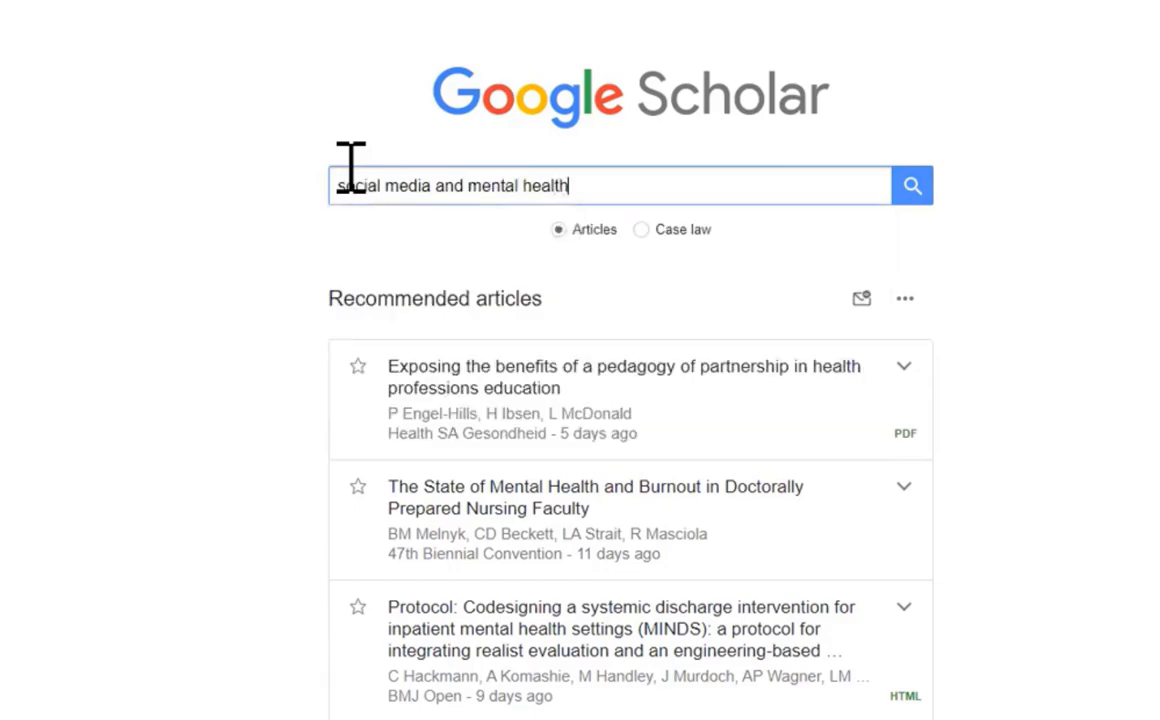
{"action": "key", "text": "Return"}
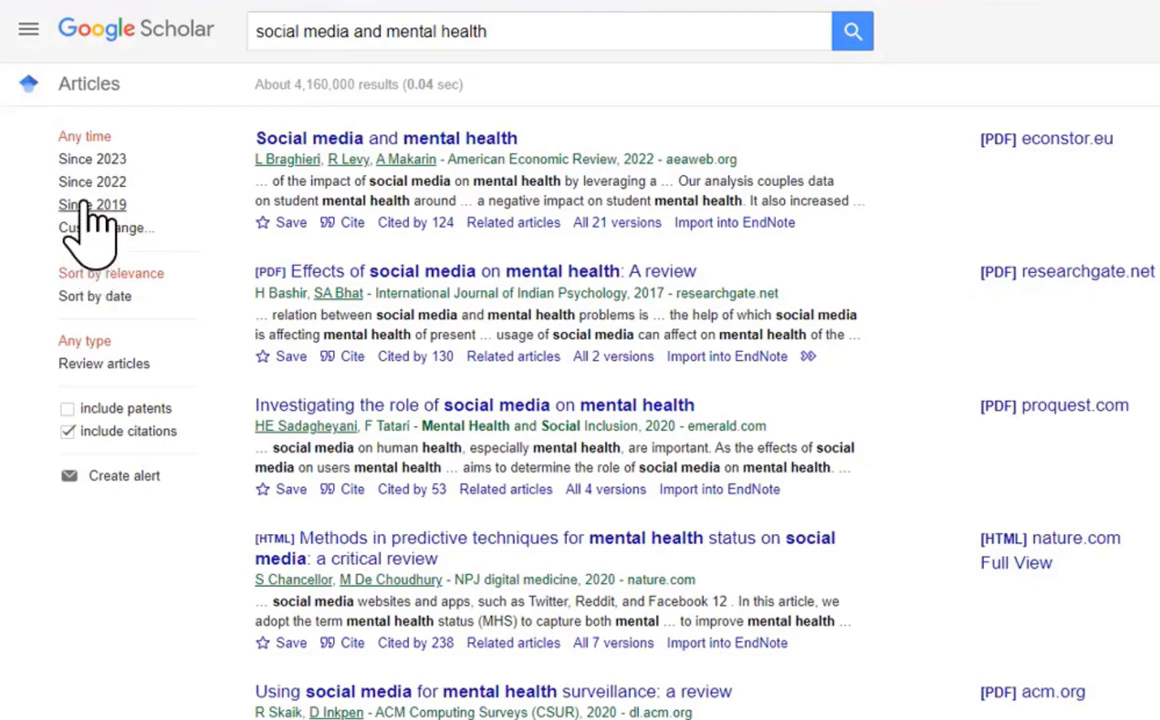
{"action": "left_click", "coordinate": [92, 160]}
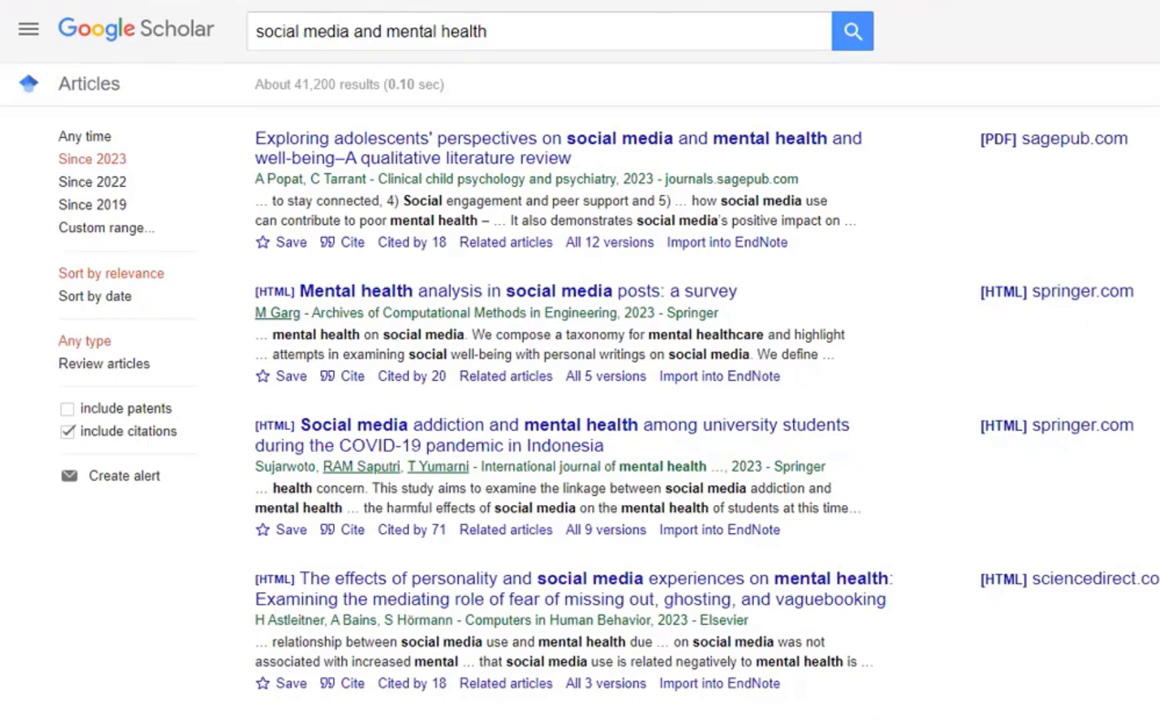
In the library links settings, search for um-flint and enable access links for "U-M Flint Thompson Library - Find @ U-M Flint"
{"action": "left_click", "coordinate": [28, 32]}
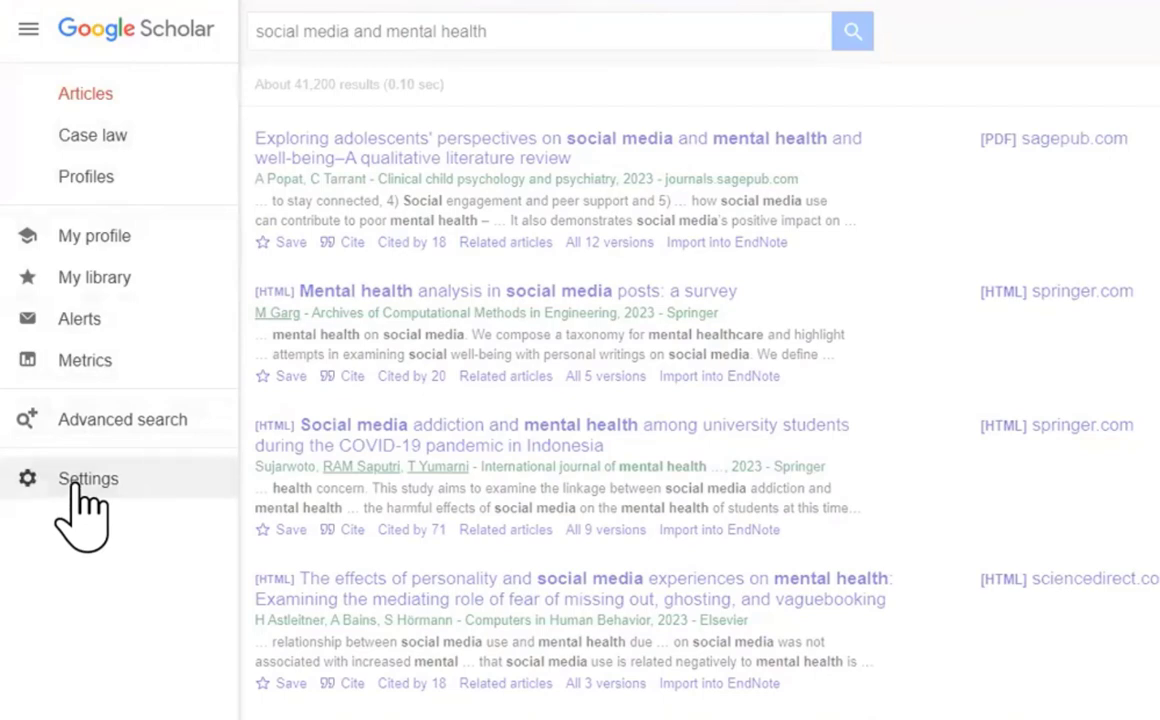
{"action": "left_click", "coordinate": [75, 485]}
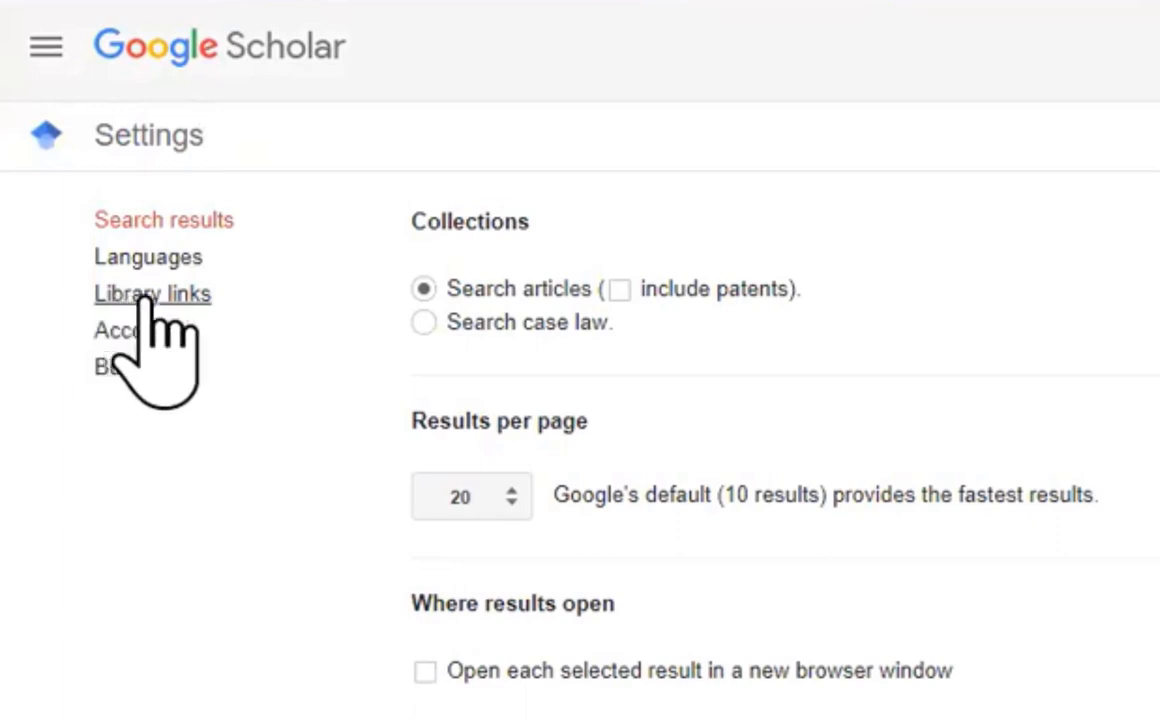
{"action": "left_click", "coordinate": [122, 298]}
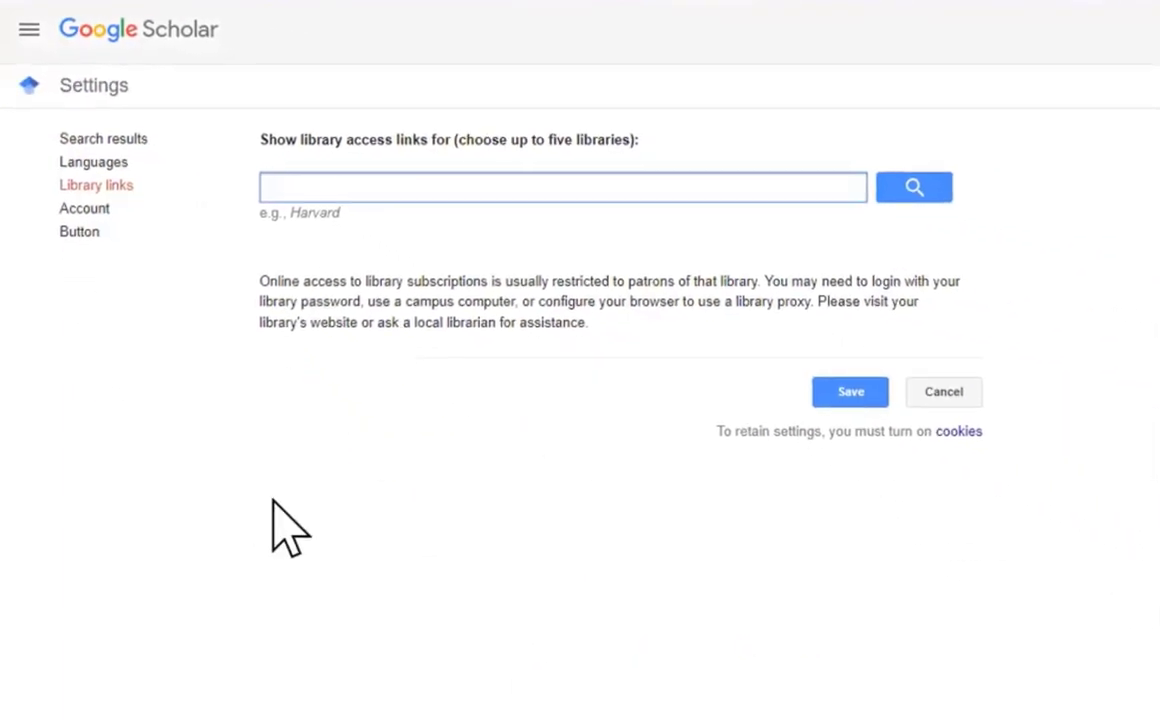
{"action": "left_click", "coordinate": [295, 187]}
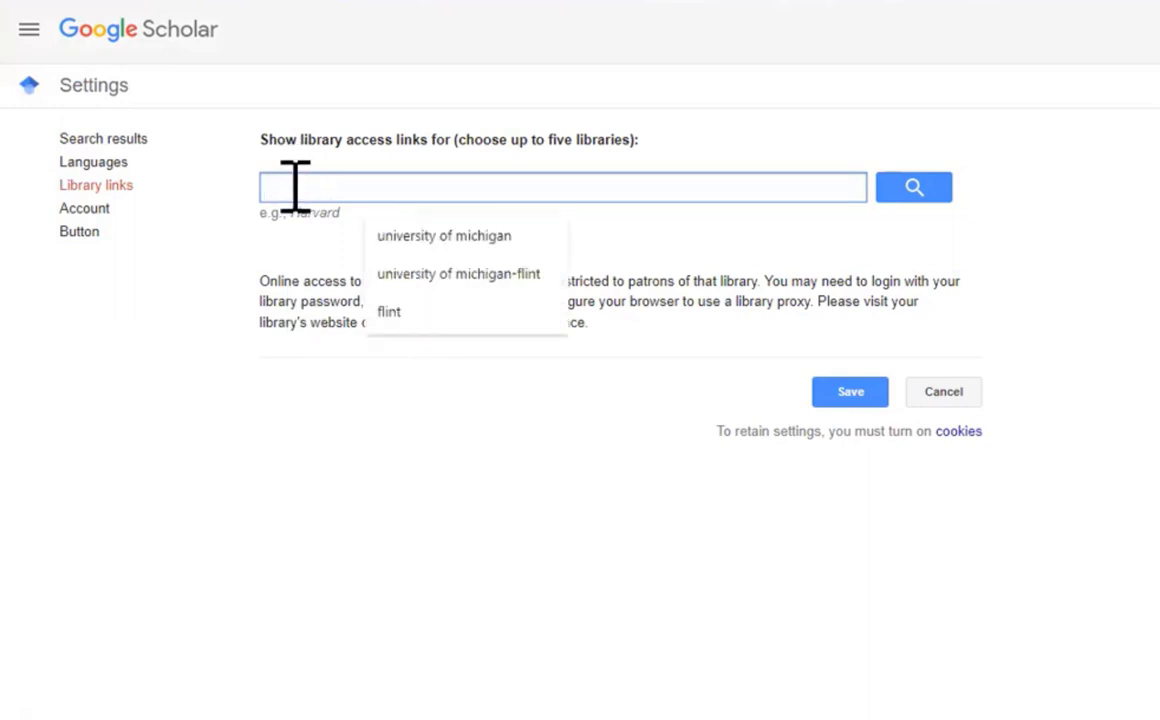
{"action": "type", "text": "u"}
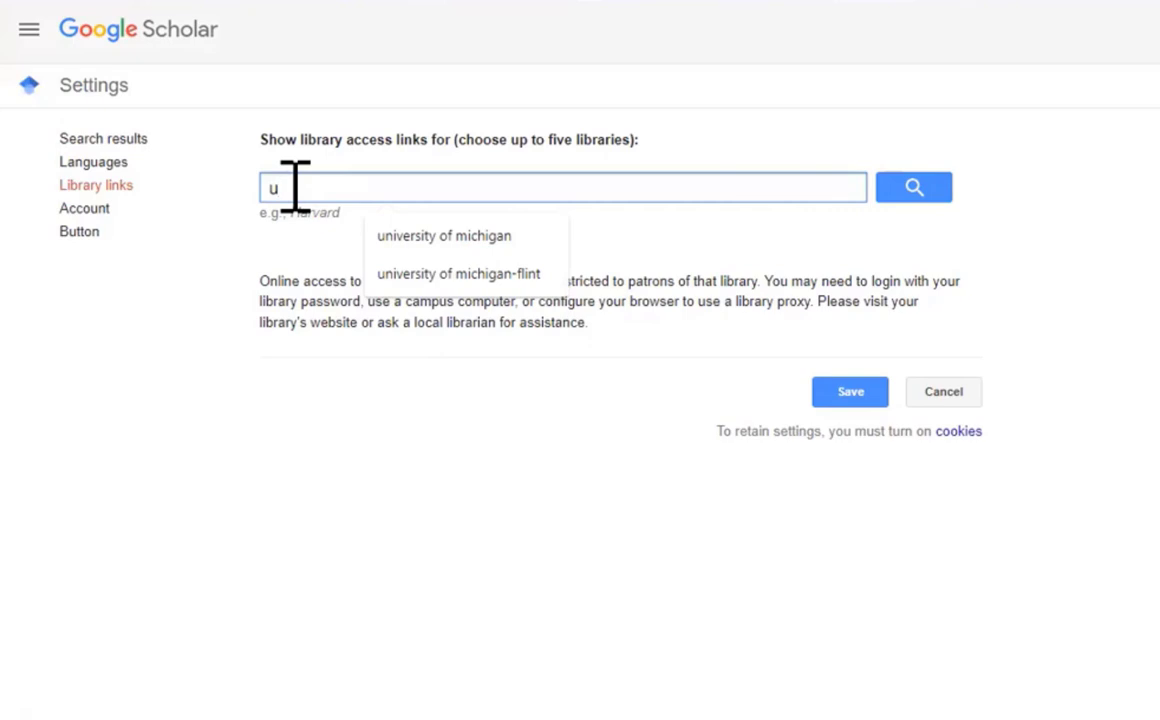
{"action": "type", "text": "m"}
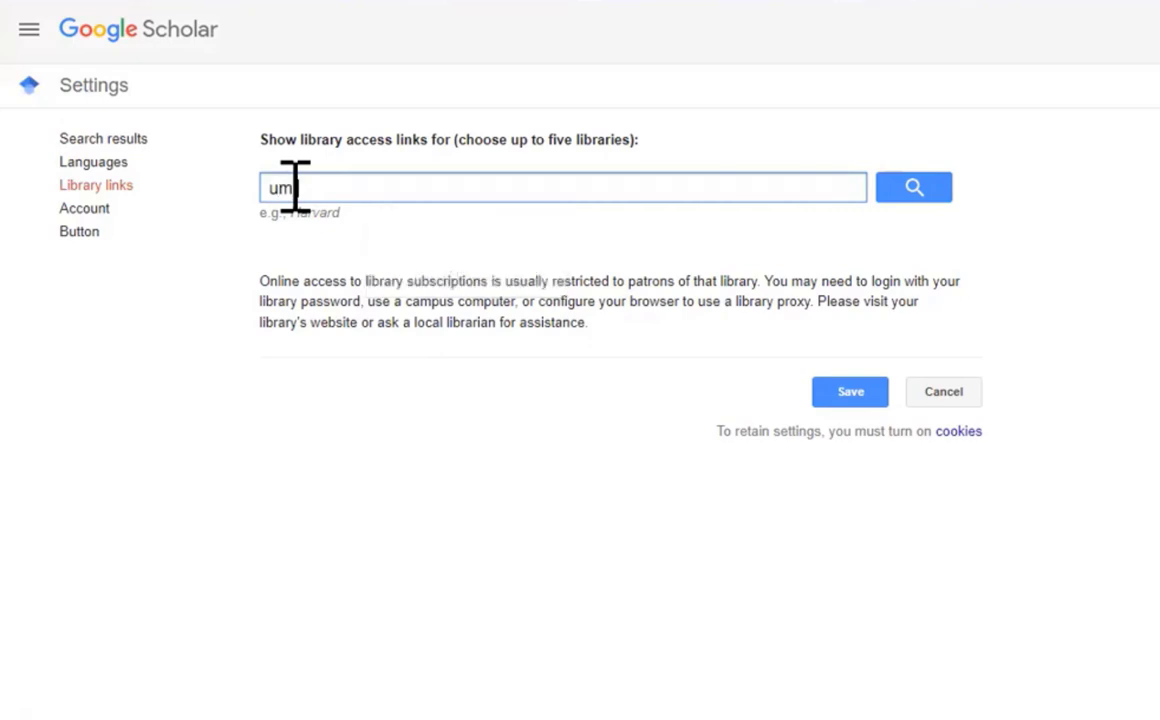
{"action": "type", "text": "-flint"}
{"action": "left_click", "coordinate": [926, 187]}
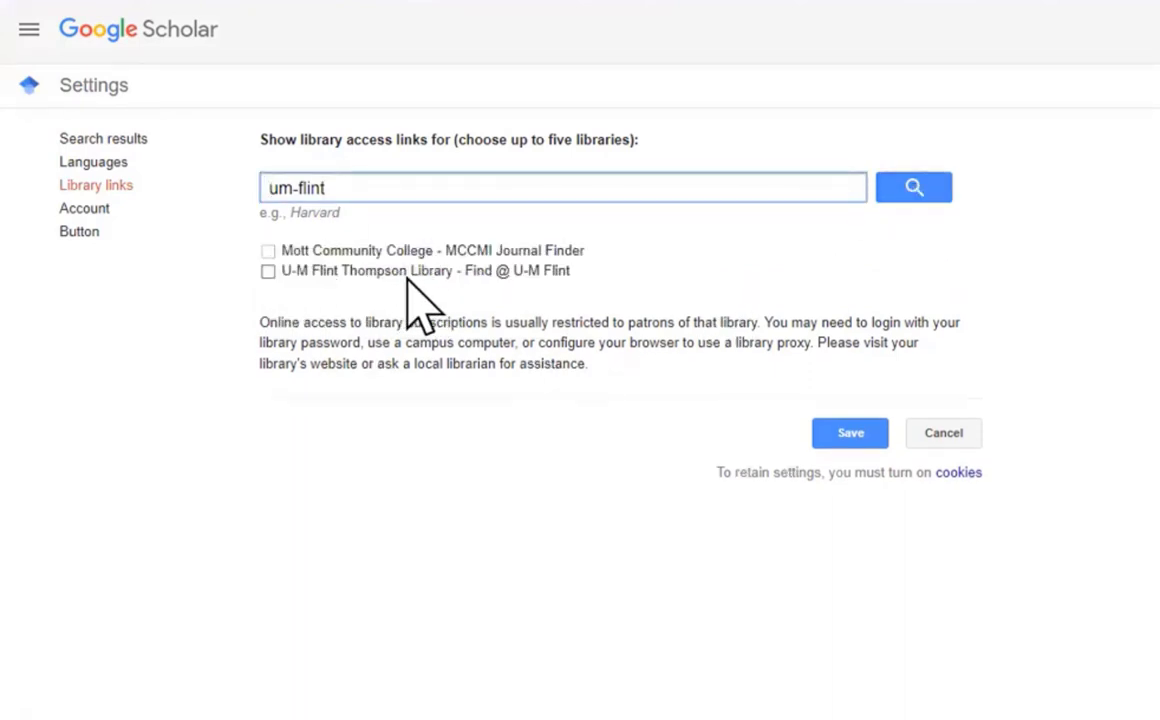
{"action": "left_click", "coordinate": [268, 271]}
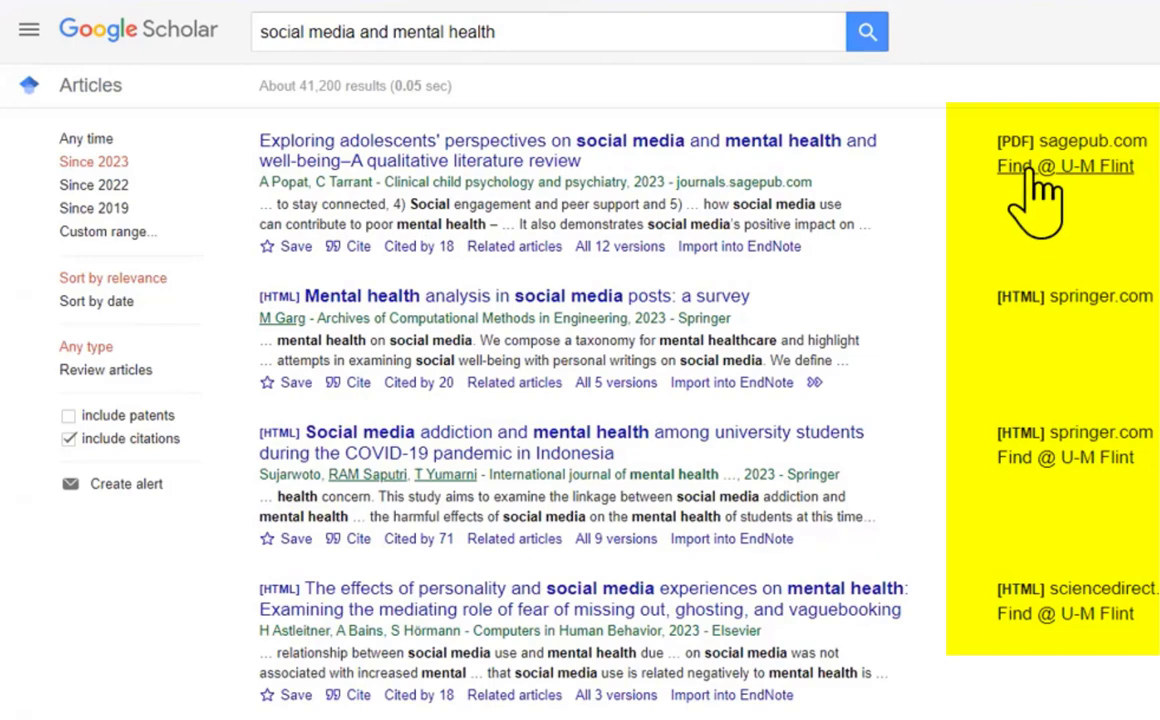
Open the SpringerLink full text of the COVID-19 Indonesia social media addiction article through Find @ U-M Flint, and return to the search results
{"action": "left_click", "coordinate": [1100, 457]}
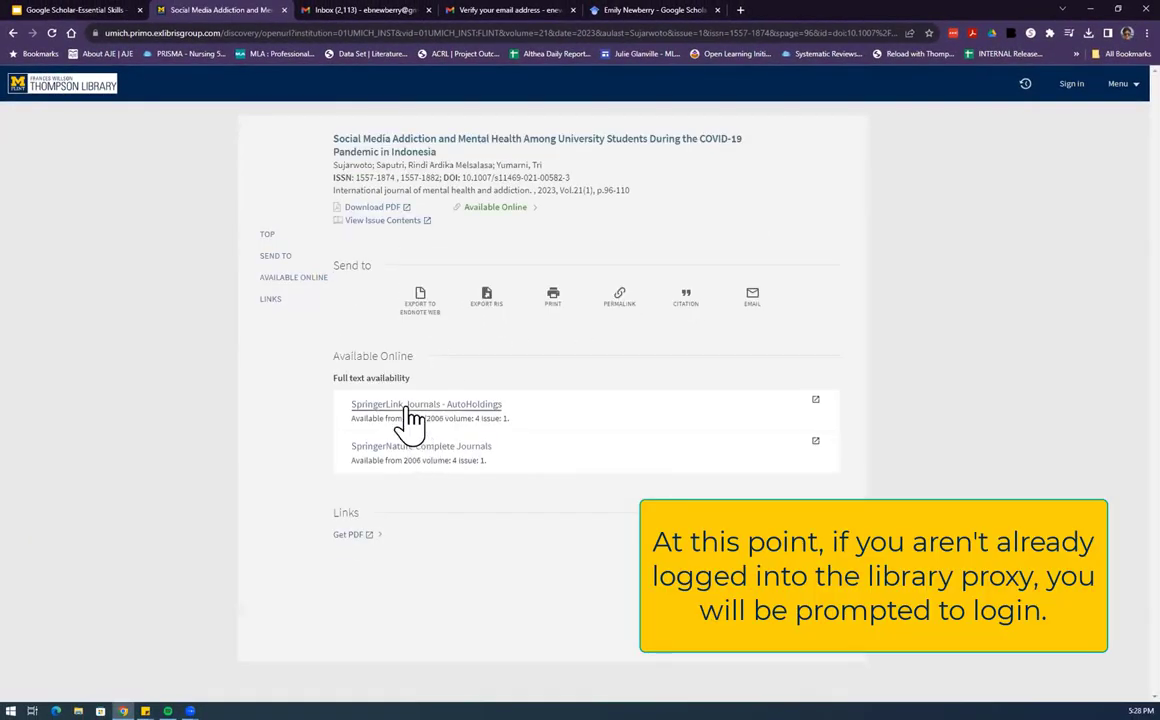
{"action": "left_click", "coordinate": [405, 406]}
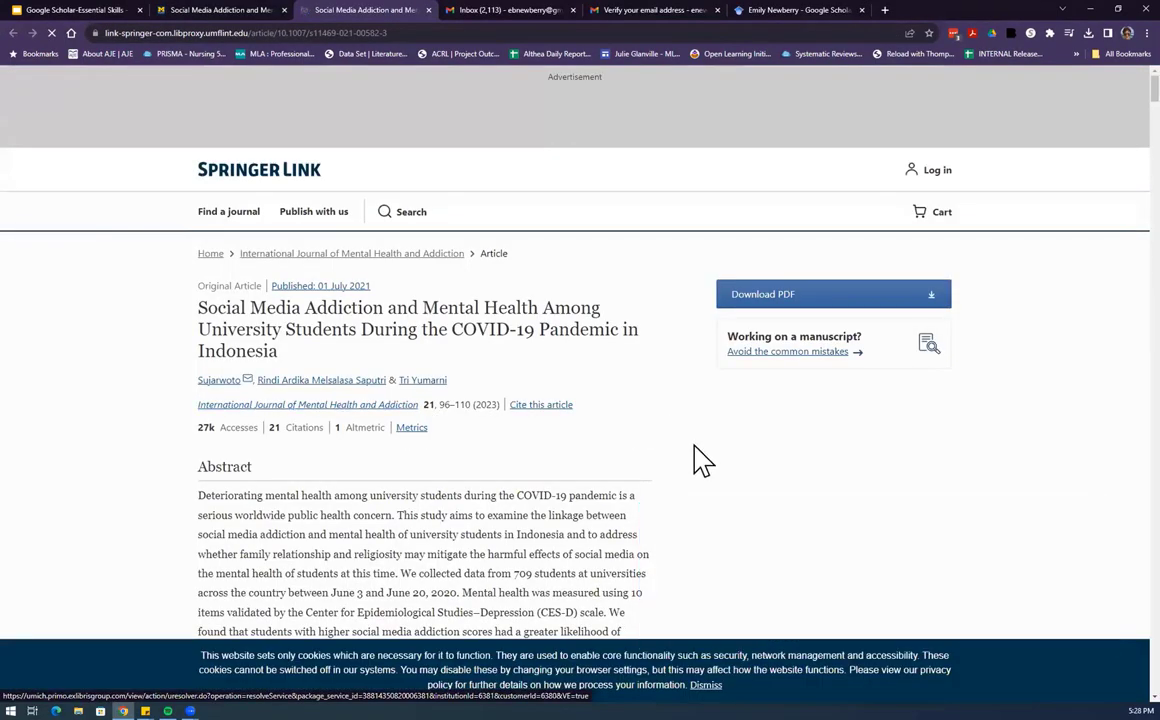
{"action": "left_click", "coordinate": [205, 12]}
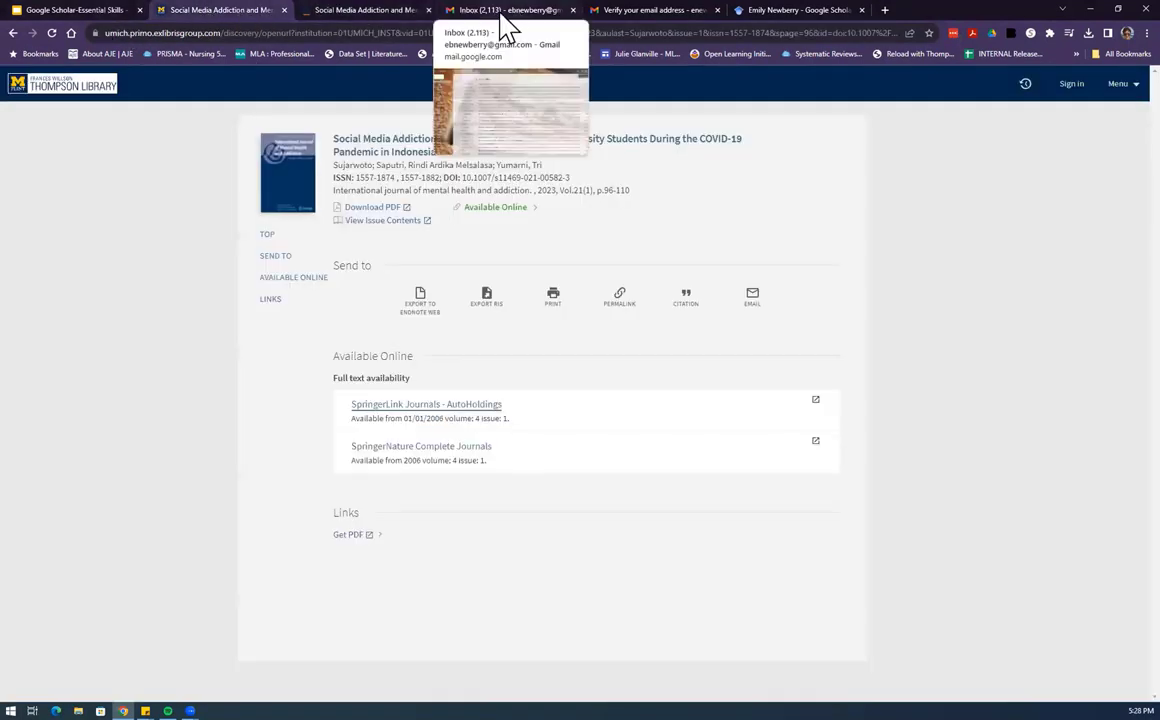
{"action": "left_click", "coordinate": [13, 33]}
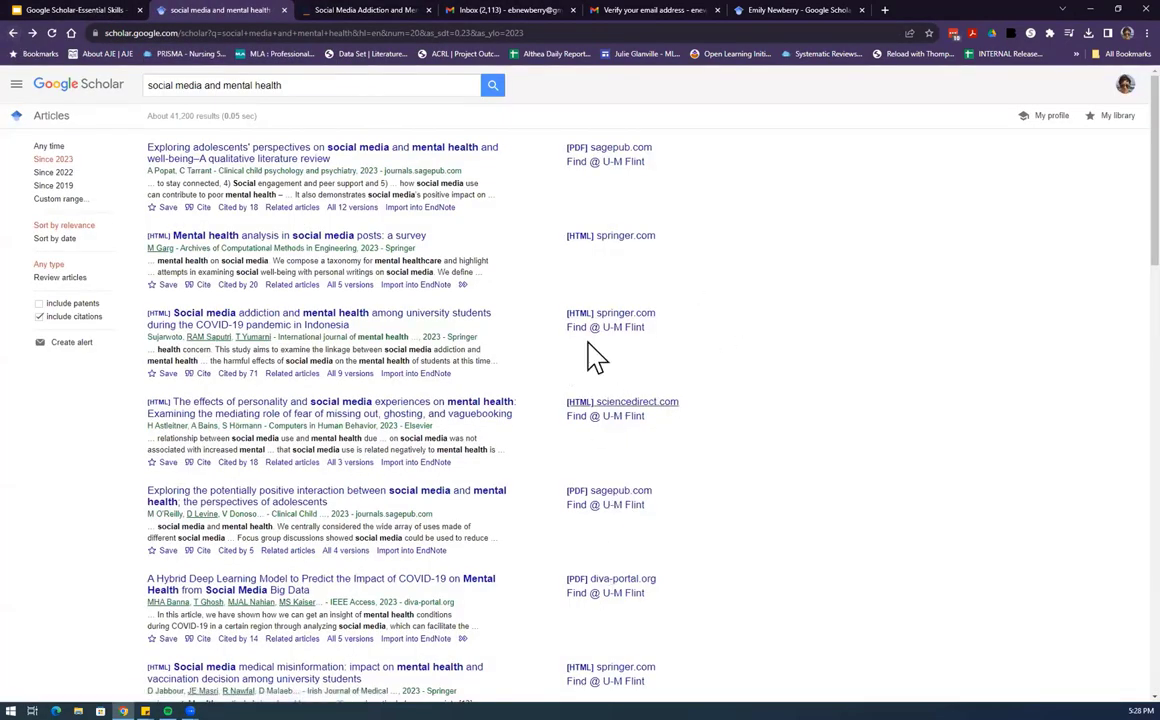
View the springer.com HTML version of "Mental health analysis in social media posts: a survey" and go back to the search results
{"action": "left_click", "coordinate": [605, 237]}
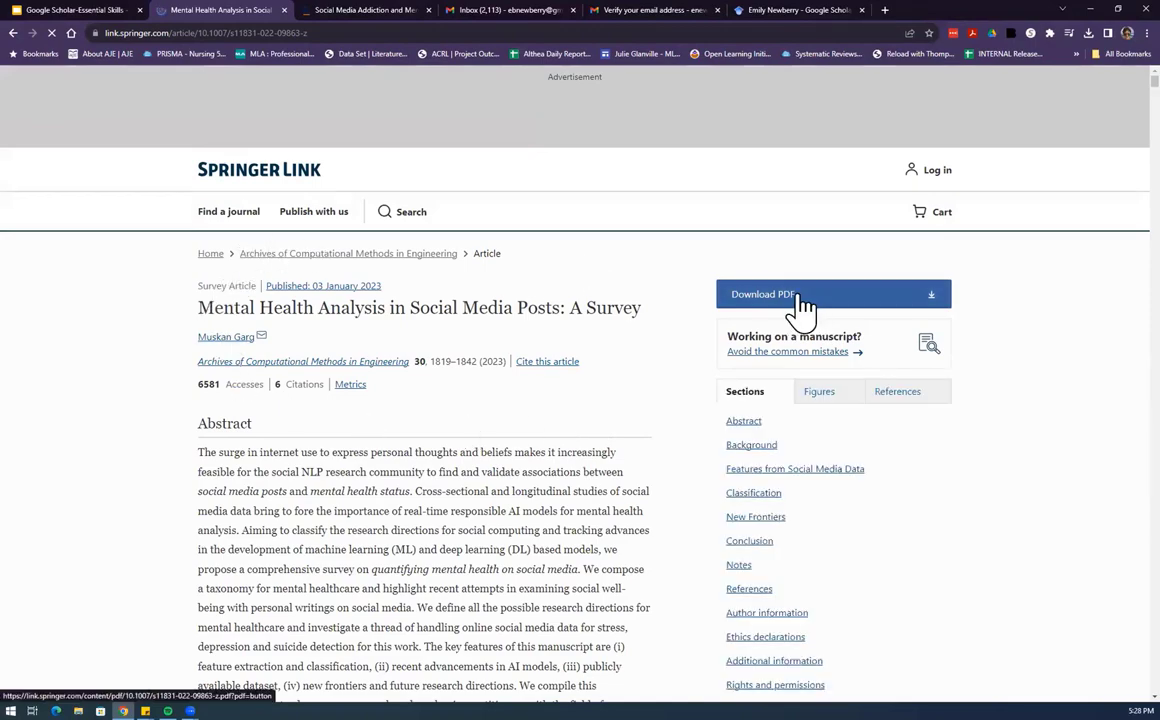
{"action": "left_click", "coordinate": [367, 7]}
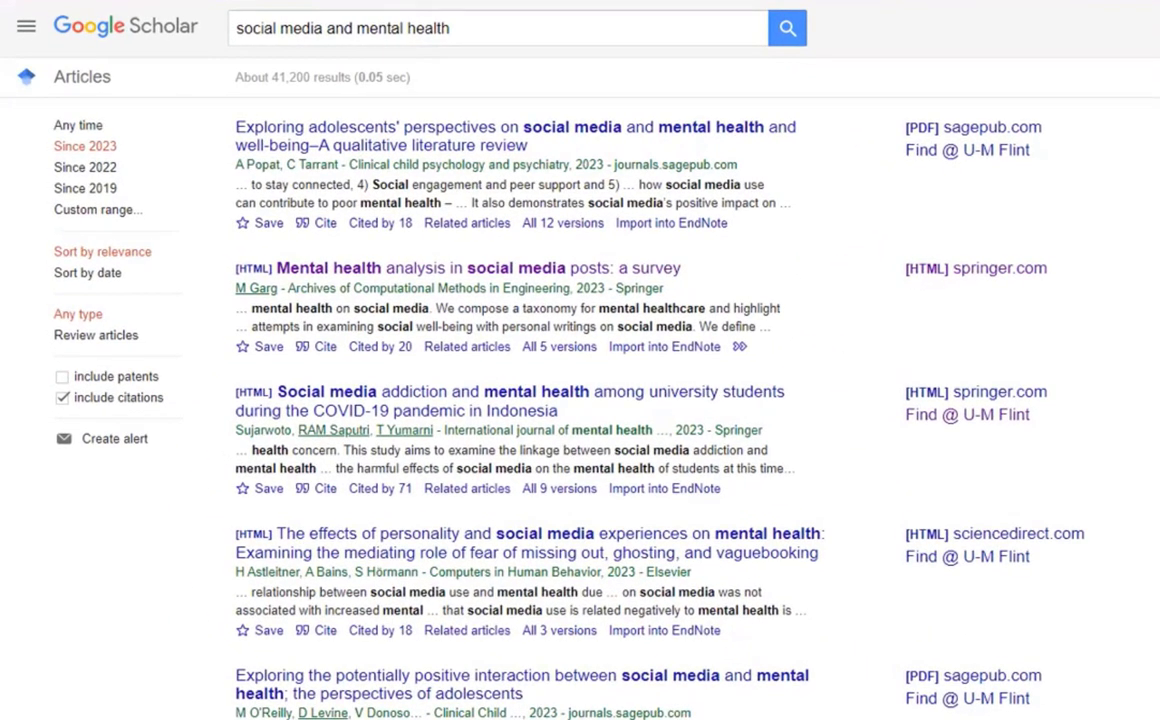
{"action": "left_click", "coordinate": [322, 248]}
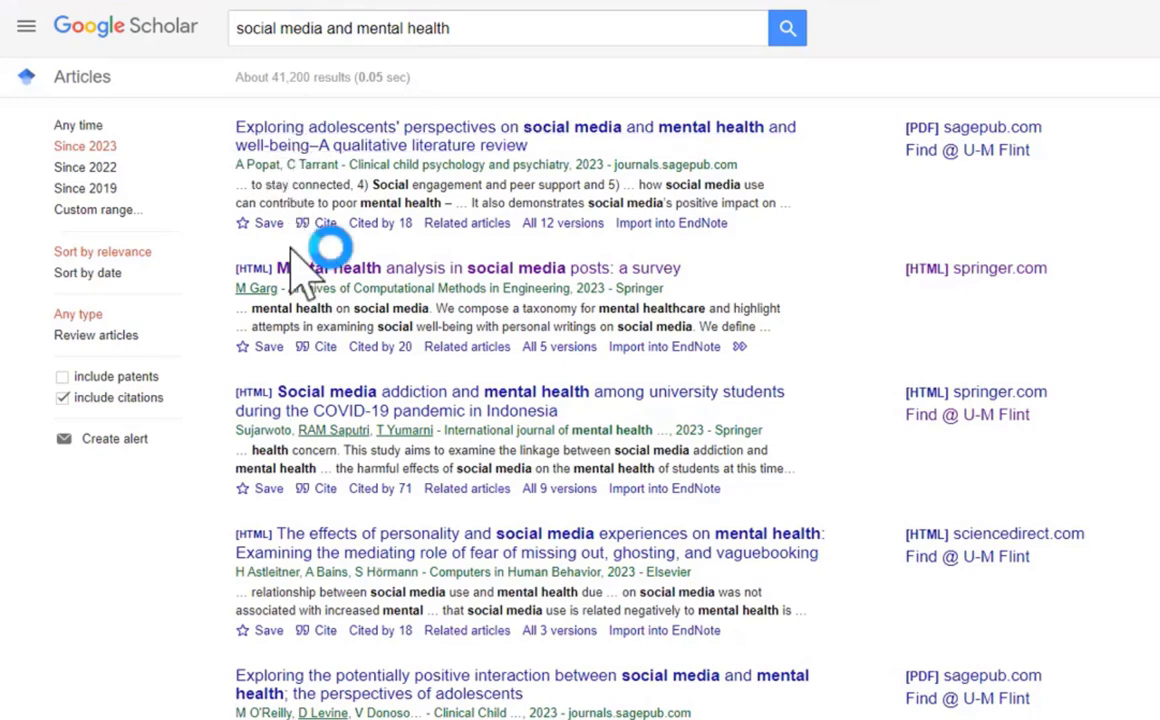
Save the first result, on adolescents' perspectives, to the library under a new label "mental health social media"
{"action": "left_click", "coordinate": [255, 182]}
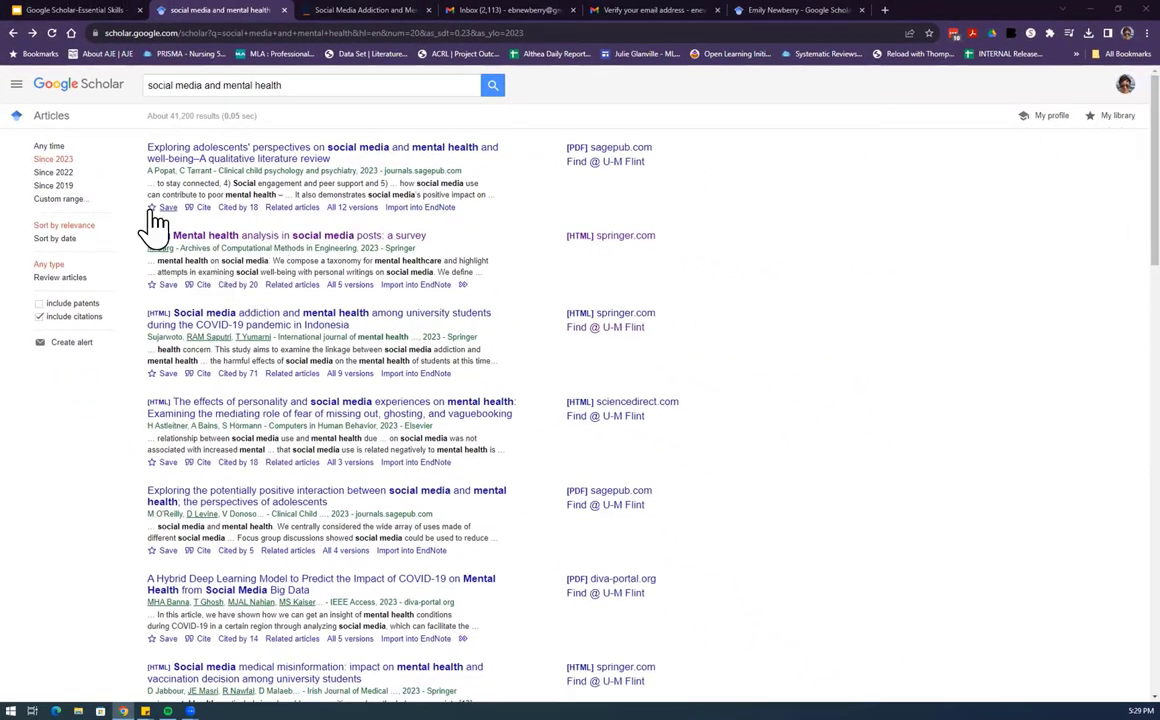
{"action": "left_click", "coordinate": [160, 284]}
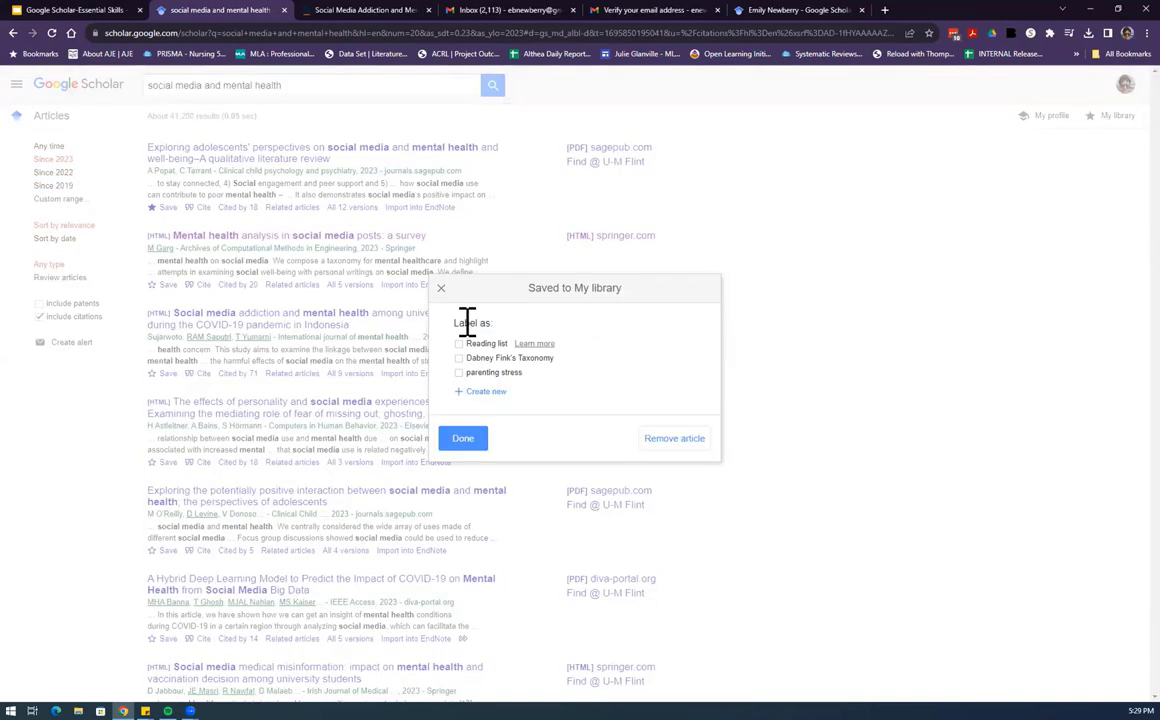
{"action": "left_click", "coordinate": [484, 392]}
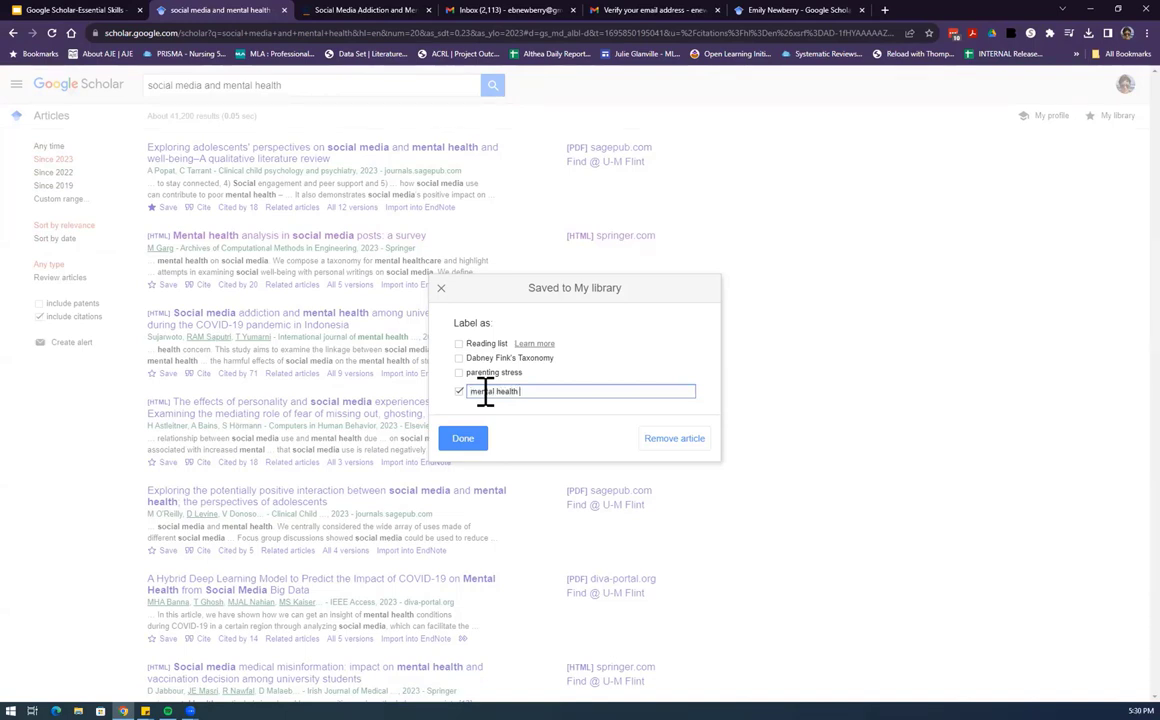
{"action": "left_click", "coordinate": [465, 446]}
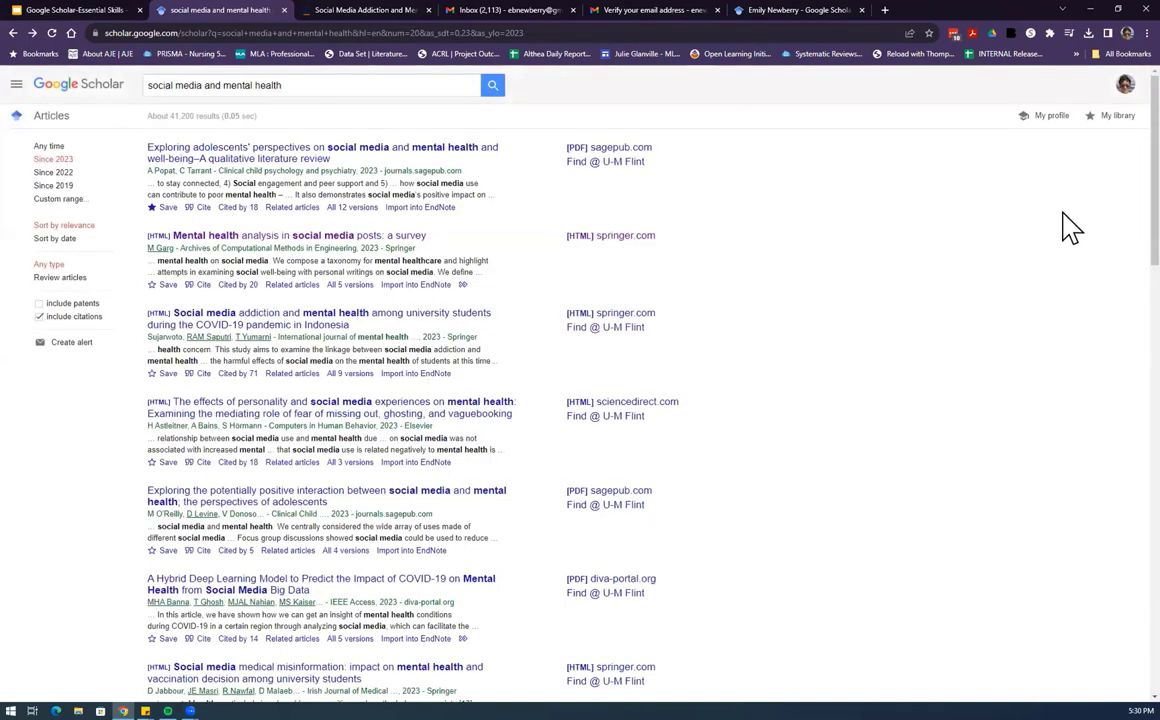
Save the second and third results to the library, labelling both as "mental health social media"
{"action": "left_click", "coordinate": [162, 285]}
{"action": "left_click", "coordinate": [459, 373]}
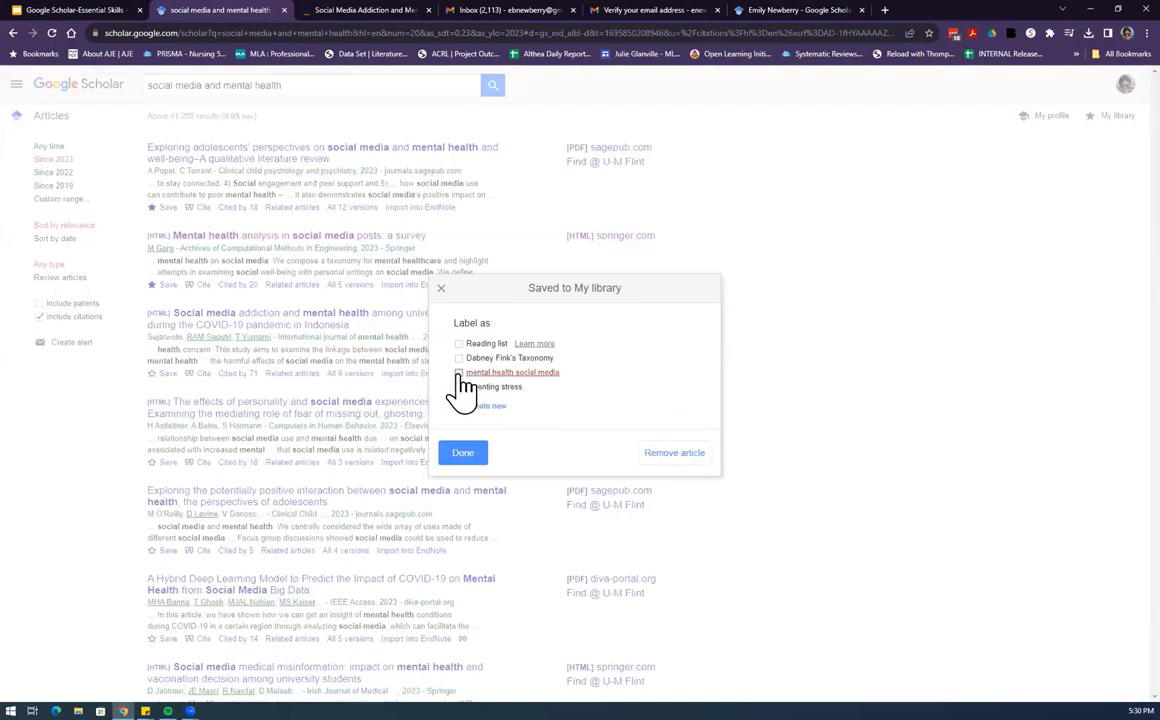
{"action": "left_click", "coordinate": [467, 455]}
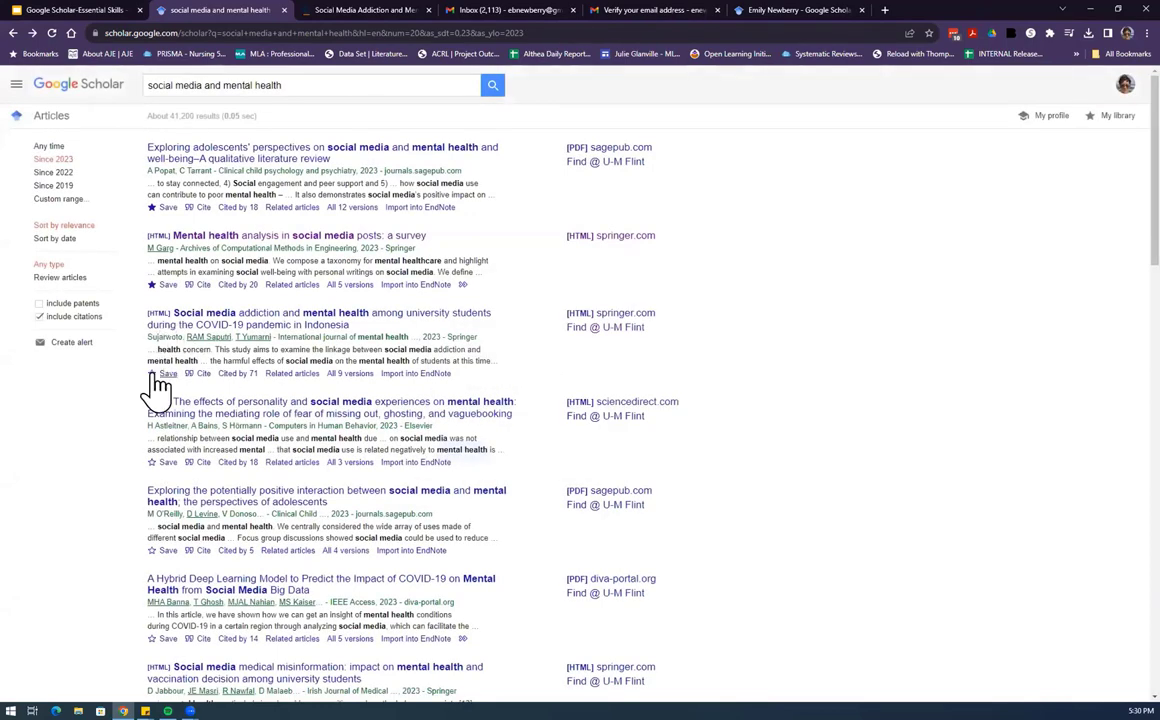
{"action": "left_click", "coordinate": [162, 373]}
{"action": "left_click", "coordinate": [459, 373]}
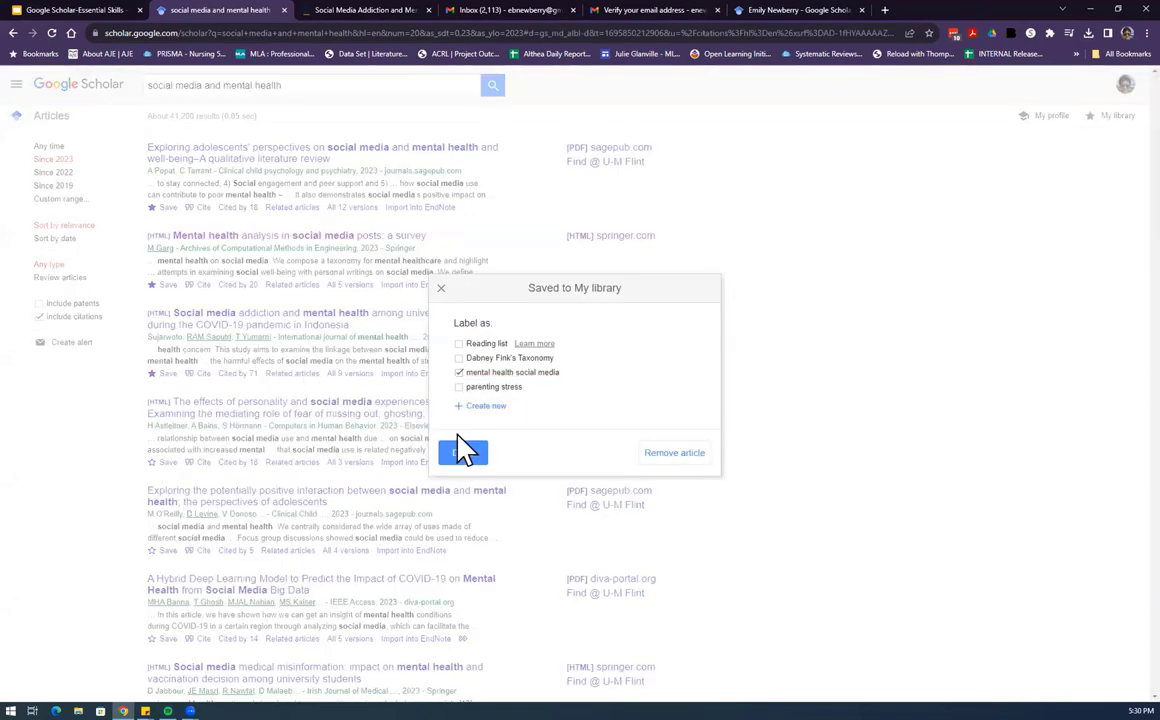
{"action": "left_click", "coordinate": [463, 455]}
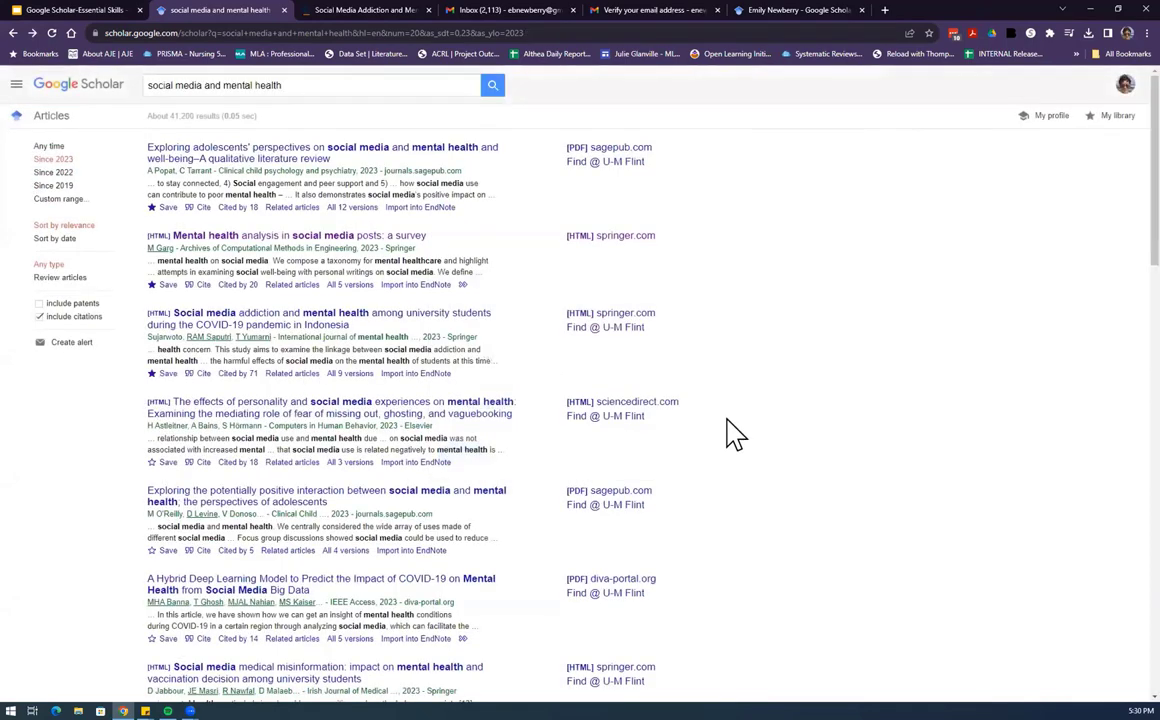
Look through the saved articles in My library and show those labelled "mental health social media"
{"action": "left_click", "coordinate": [1112, 117]}
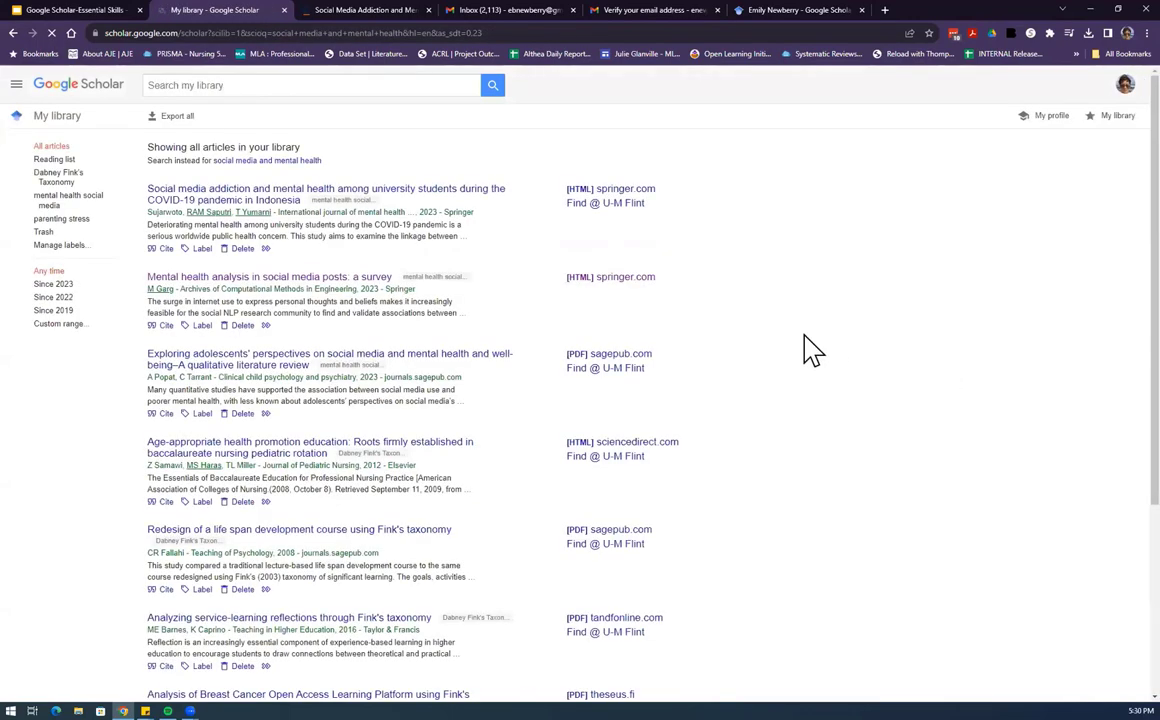
{"action": "scroll", "coordinate": [838, 338], "scroll_direction": "down", "scroll_amount": 3}
{"action": "scroll", "coordinate": [735, 337], "scroll_direction": "up", "scroll_amount": 3}
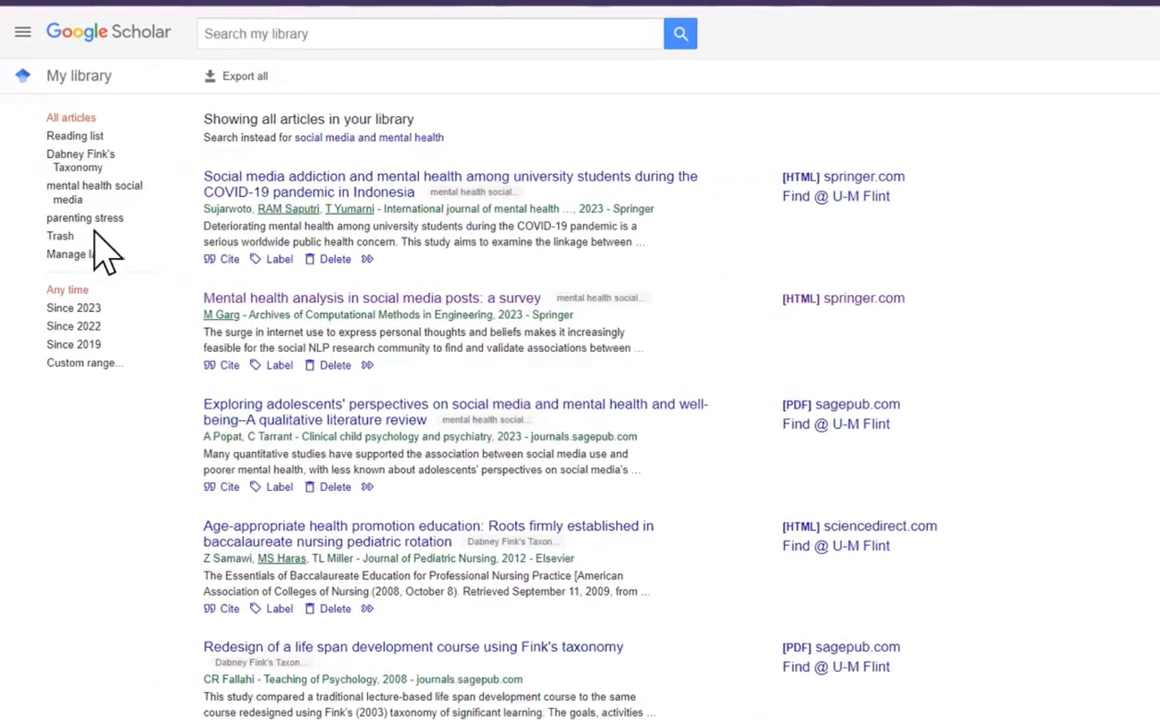
{"action": "left_click", "coordinate": [72, 193]}
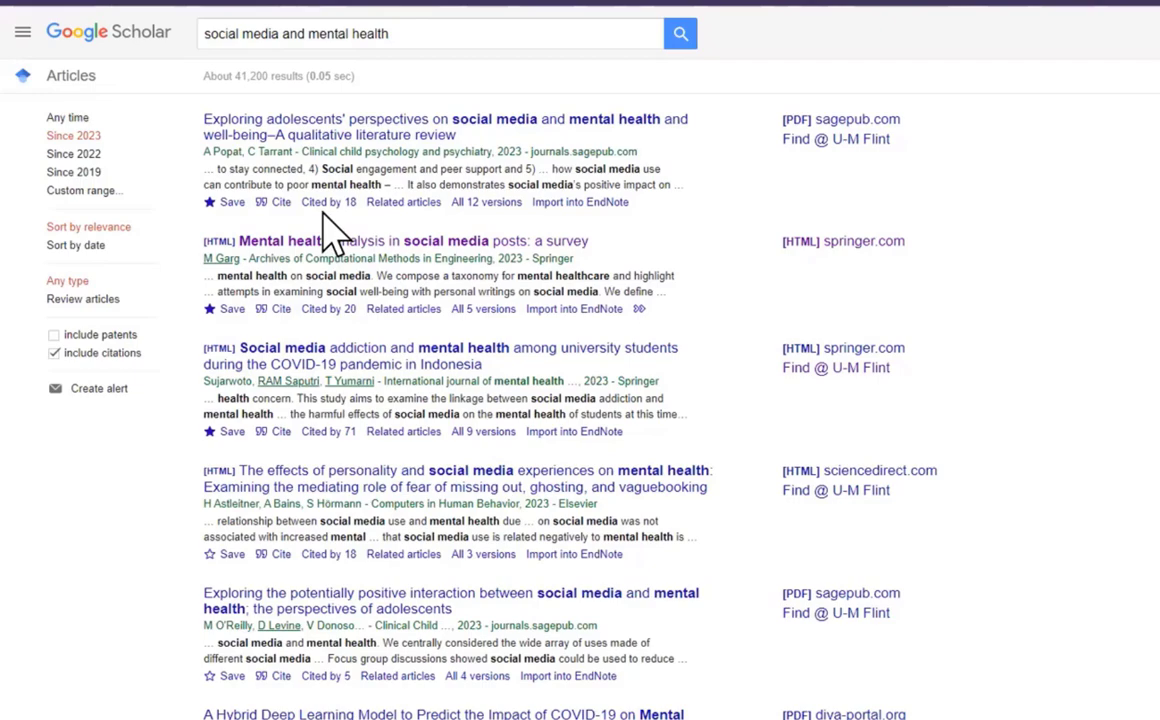
Look through the first page of results since 2023, examining the citation, related-article, version and import links under each article
{"action": "scroll", "coordinate": [560, 461], "scroll_direction": "down", "scroll_amount": 4}
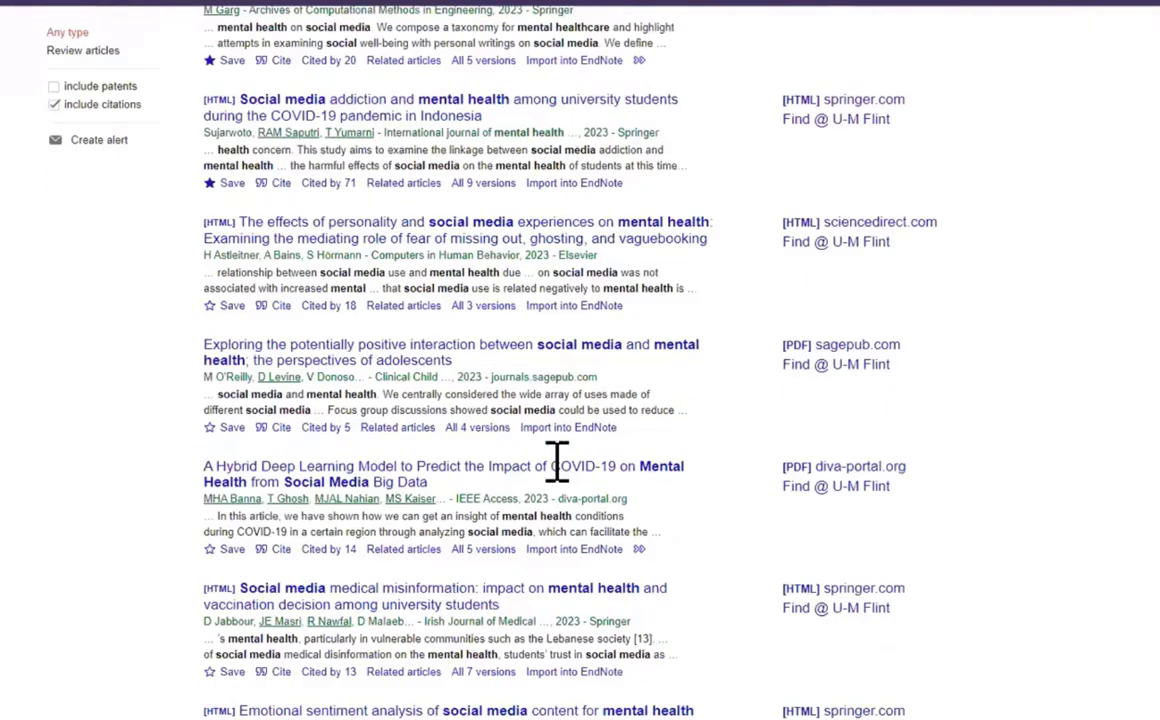
{"action": "scroll", "coordinate": [490, 660], "scroll_direction": "down", "scroll_amount": 3}
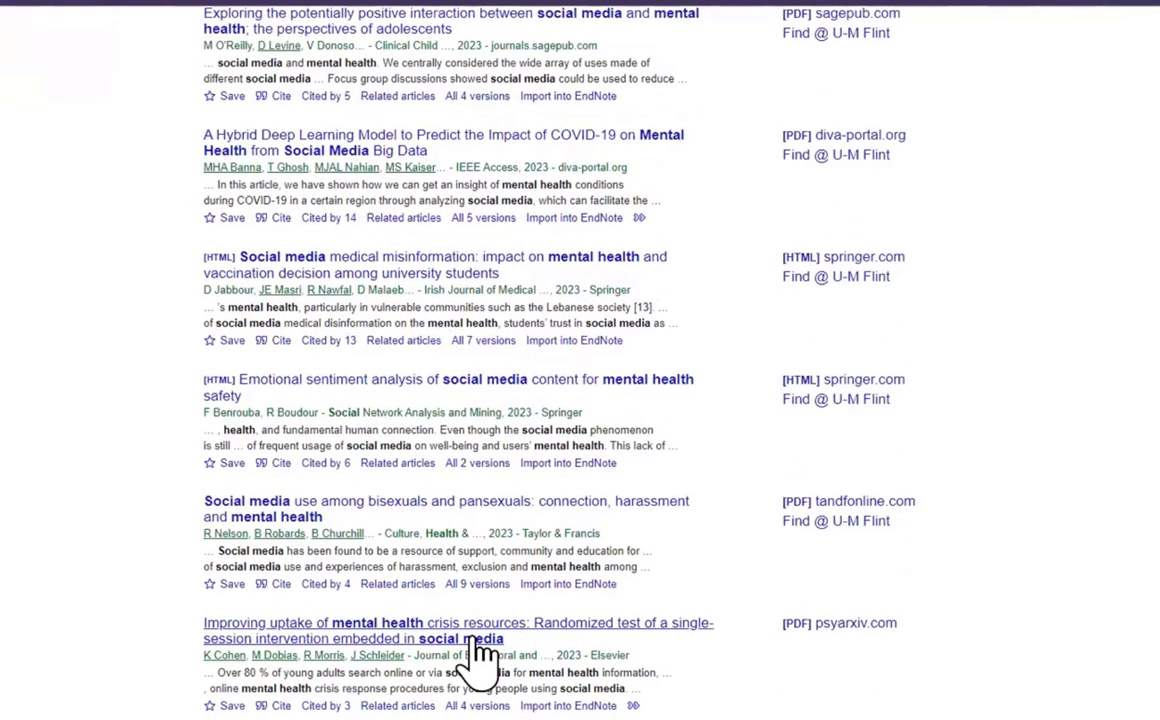
{"action": "scroll", "coordinate": [478, 655], "scroll_direction": "down", "scroll_amount": 3}
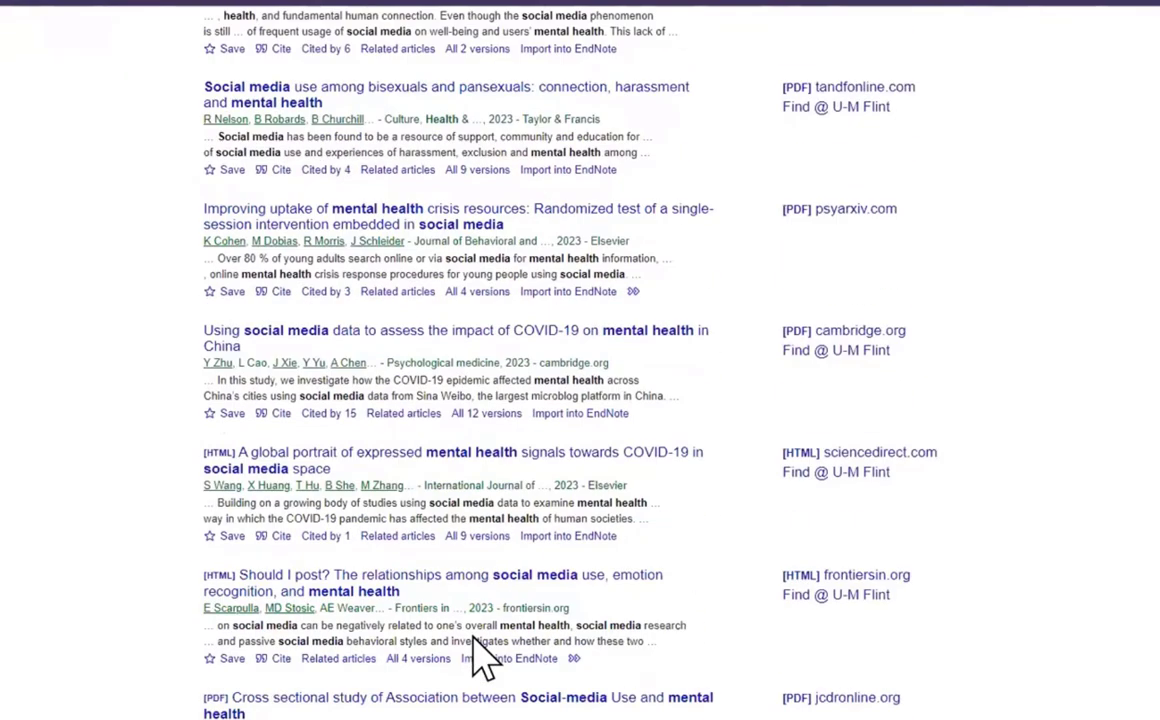
{"action": "scroll", "coordinate": [478, 634], "scroll_direction": "down", "scroll_amount": 4}
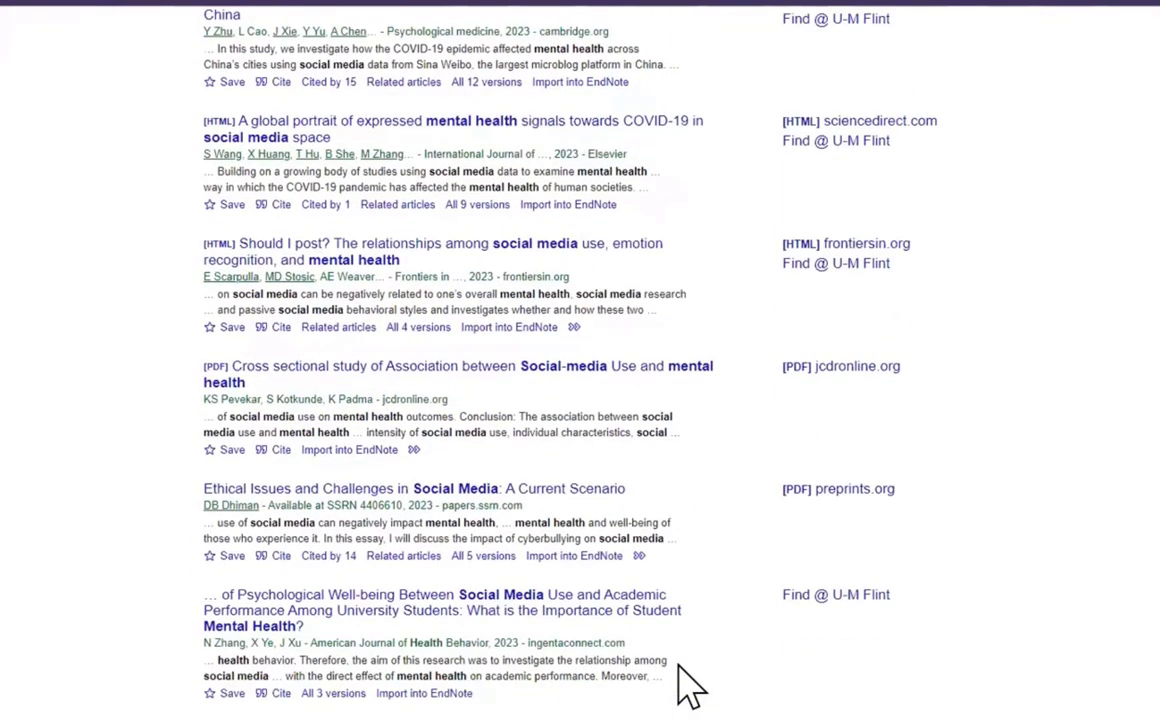
{"action": "scroll", "coordinate": [686, 685], "scroll_direction": "up", "scroll_amount": 8}
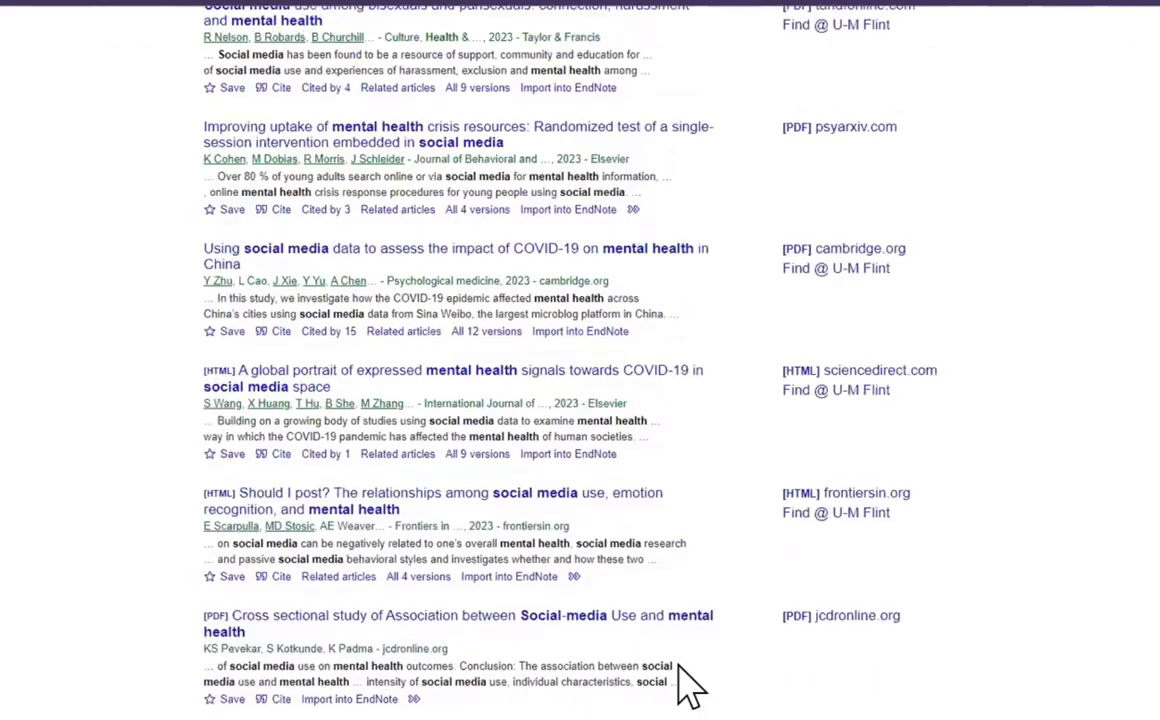
{"action": "scroll", "coordinate": [365, 337], "scroll_direction": "up", "scroll_amount": 4}
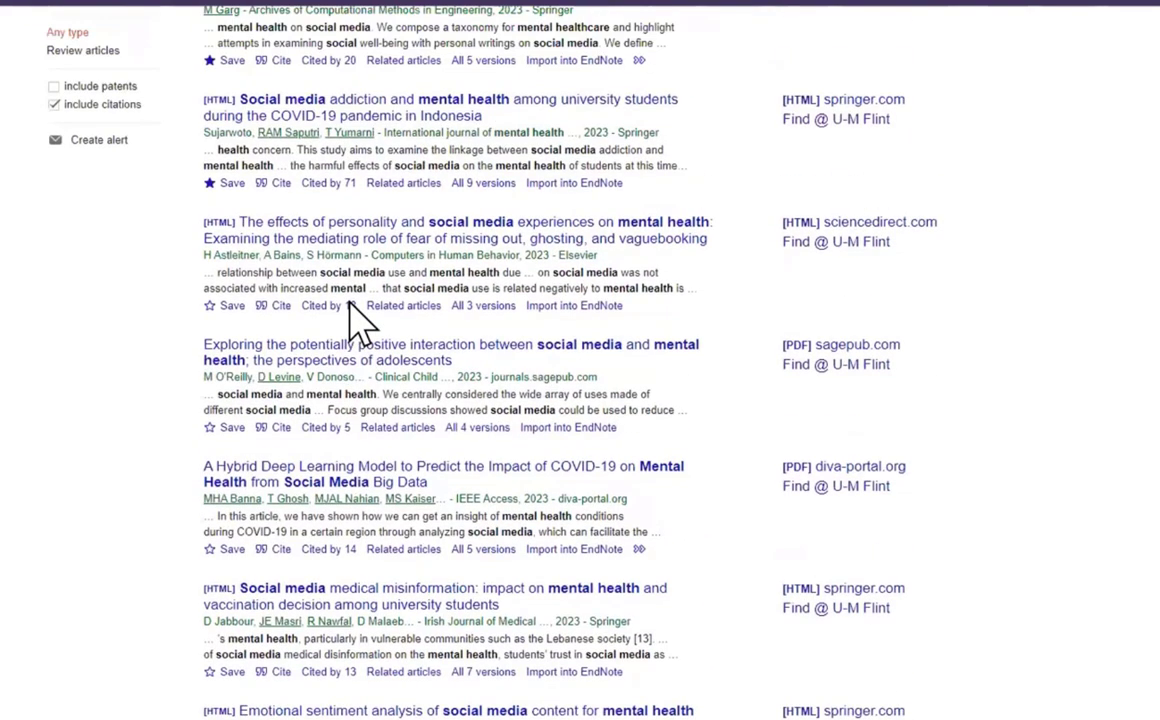
{"action": "scroll", "coordinate": [363, 225], "scroll_direction": "up", "scroll_amount": 1}
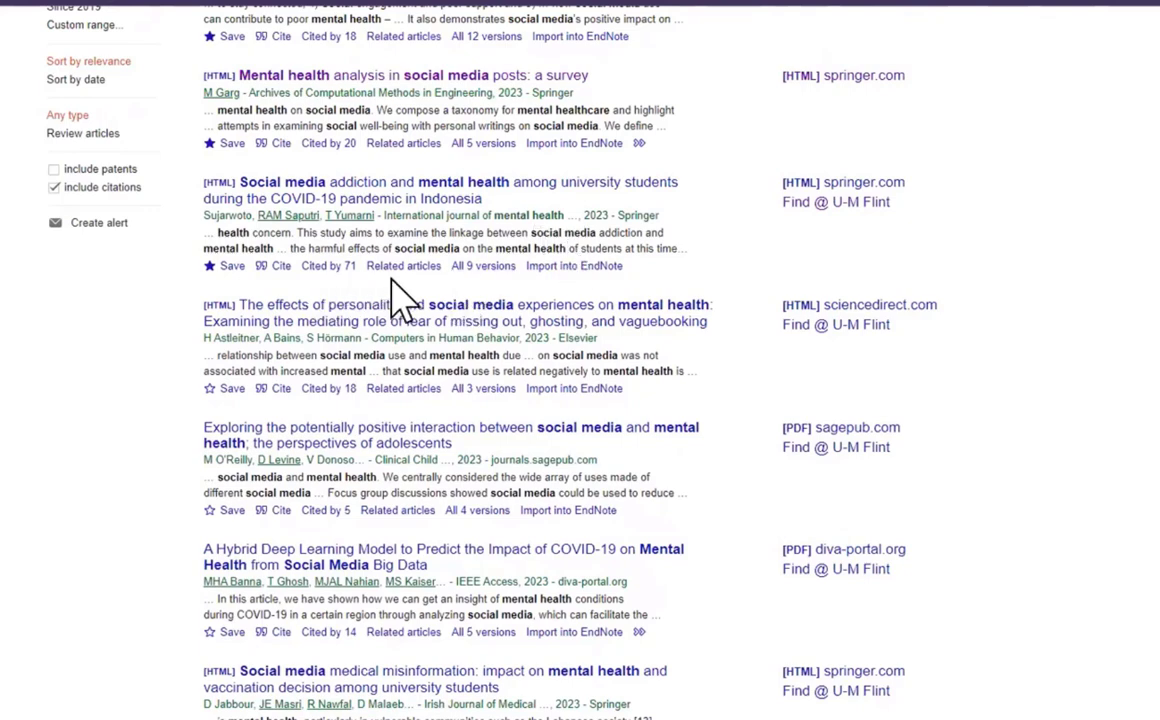
{"action": "scroll", "coordinate": [420, 300], "scroll_direction": "up", "scroll_amount": 2}
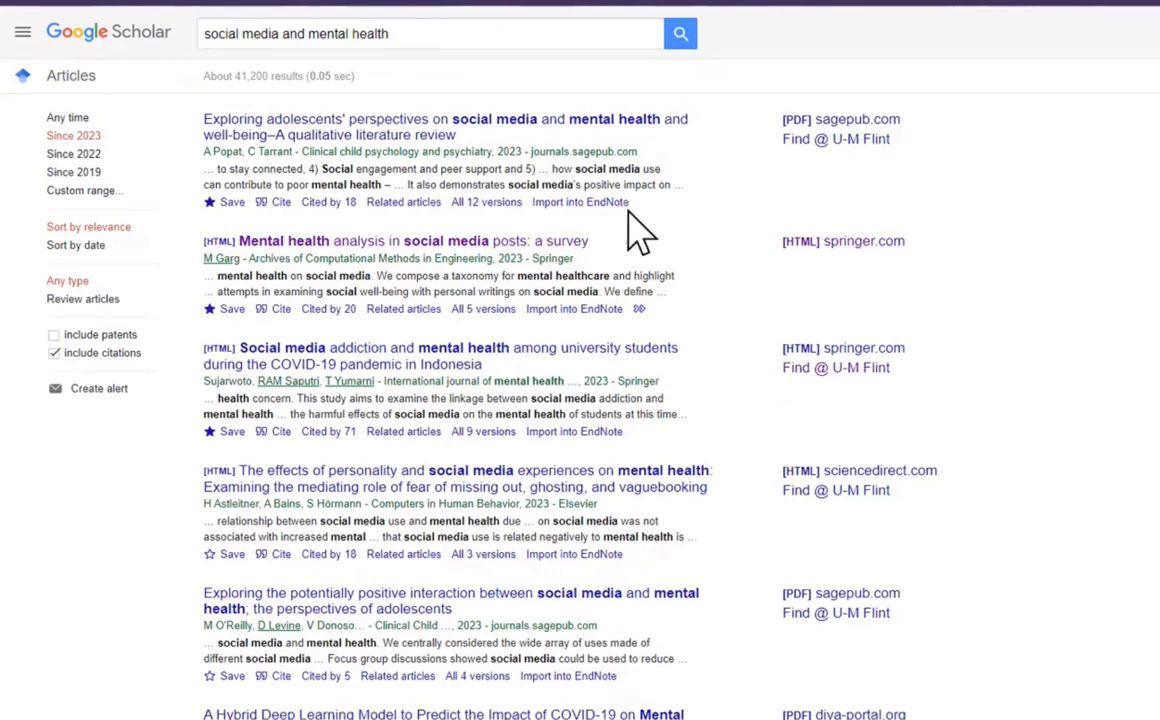
Export the citation for the first result, on adolescents' perspectives, in RefMan format and close the citation options
{"action": "left_click", "coordinate": [281, 203]}
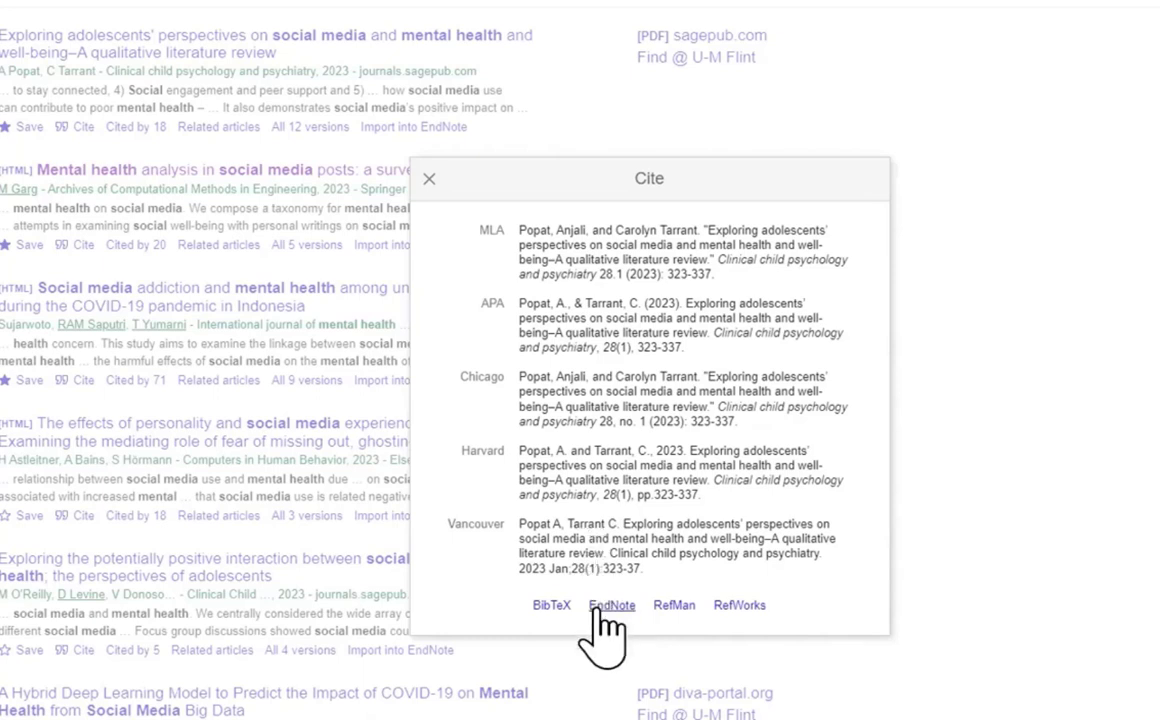
{"action": "left_click", "coordinate": [675, 606]}
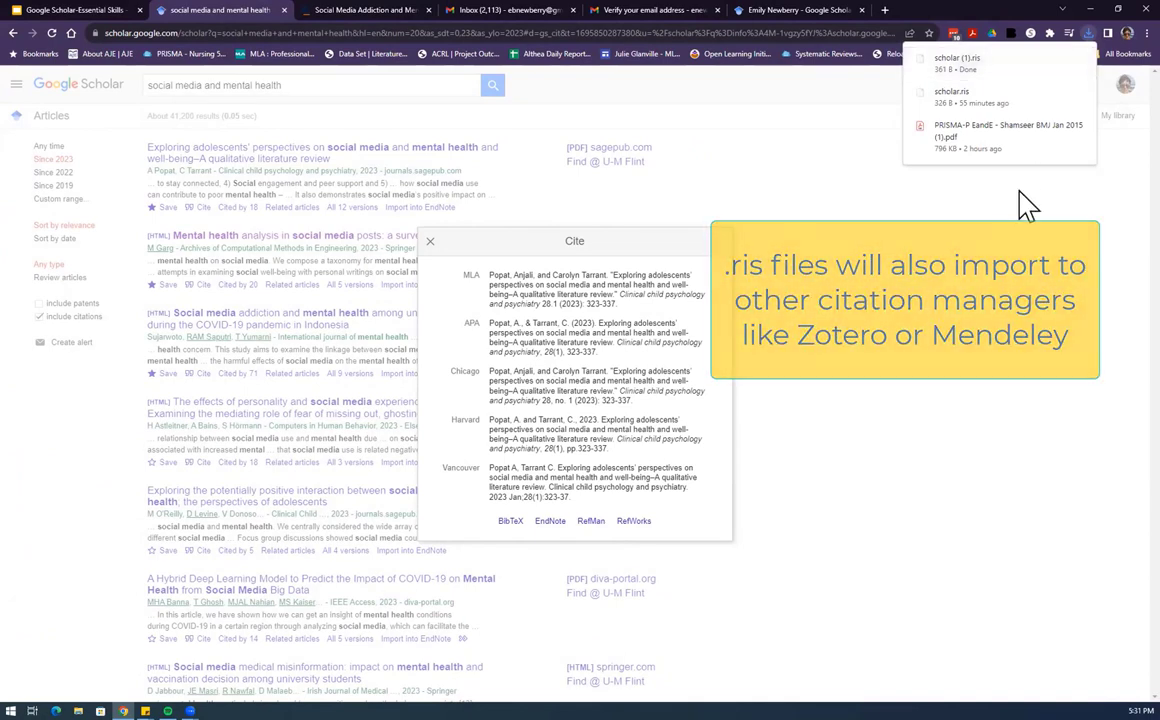
{"action": "left_click", "coordinate": [960, 270]}
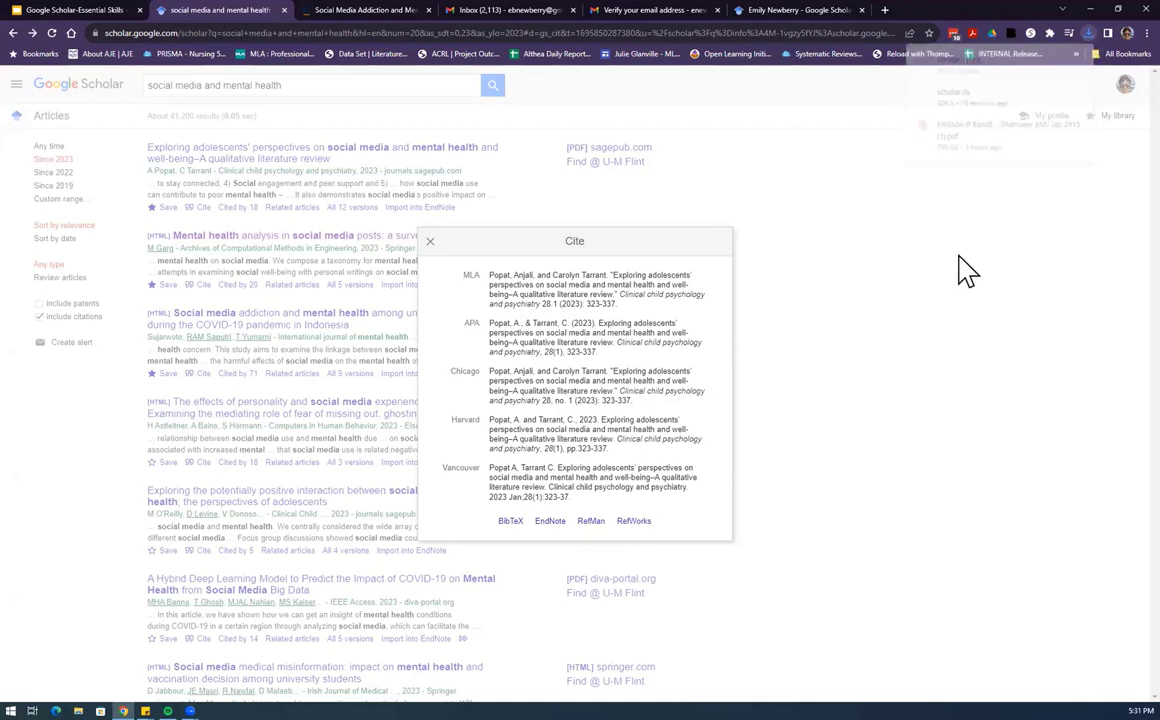
{"action": "left_click", "coordinate": [394, 228]}
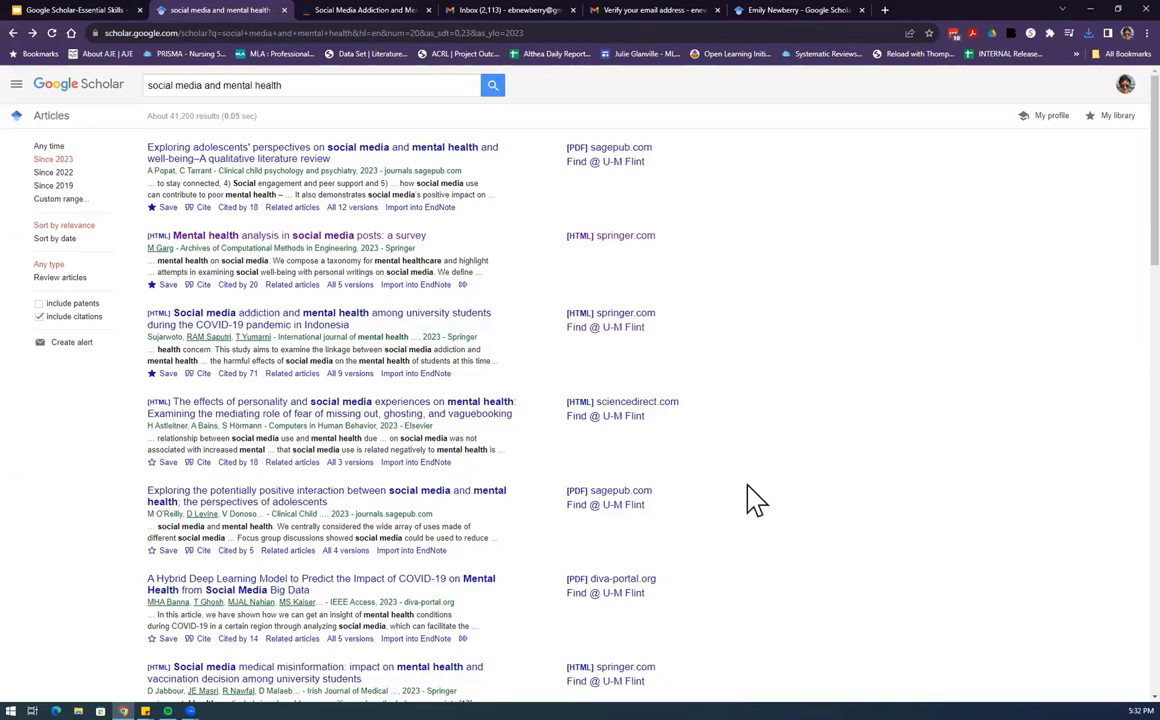
{"action": "key", "text": "alt+Tab"}
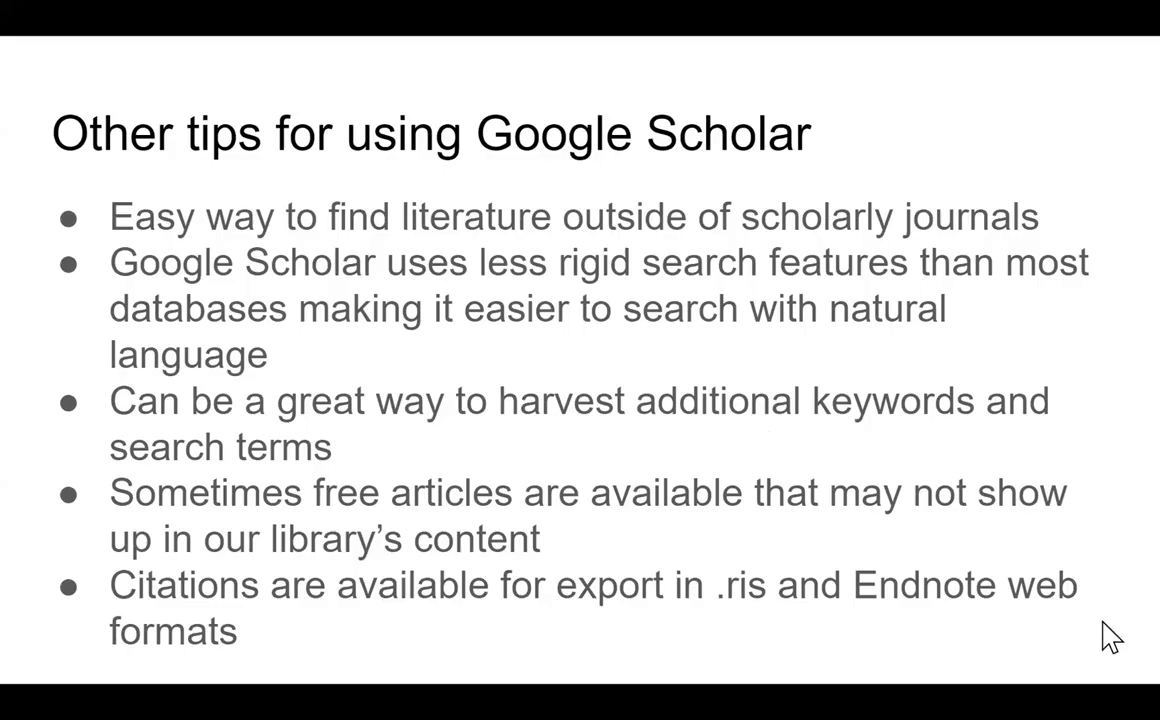